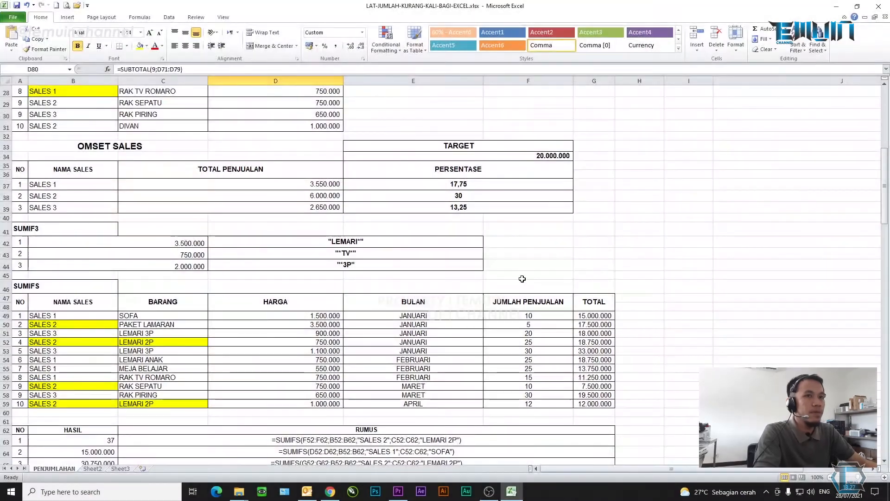
# Step: Review the SUM, SUMIF and SUMIFS example tables on the PENJUMLAHAN sheet, down to the first SUBTOTAL table
pyautogui.scroll(4, 521, 278)
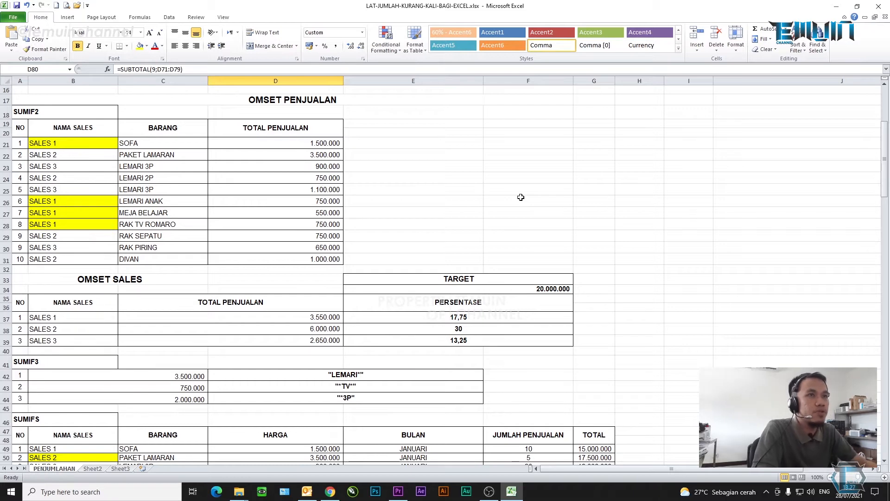
pyautogui.scroll(5, 520, 197)
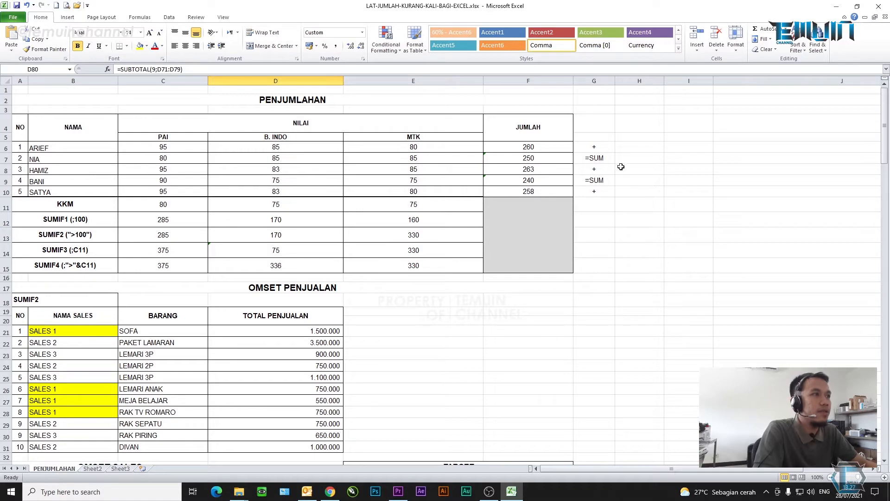
pyautogui.scroll(-2, 361, 223)
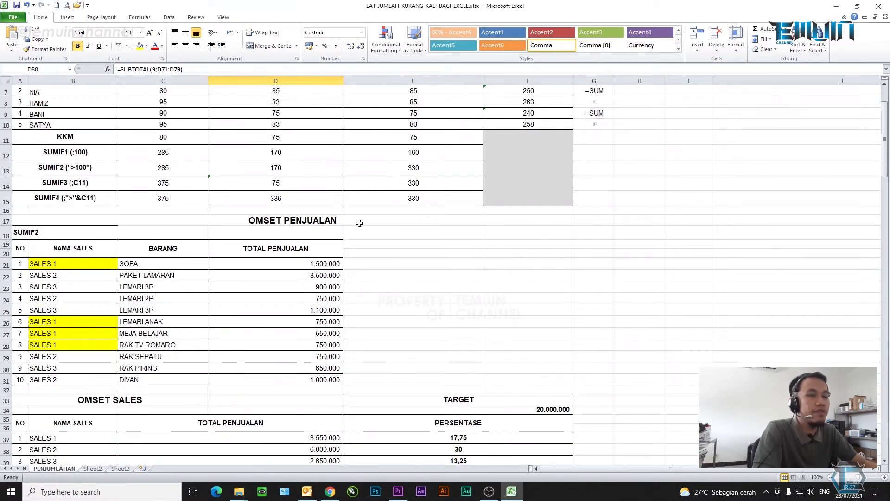
pyautogui.scroll(-8, 70, 185)
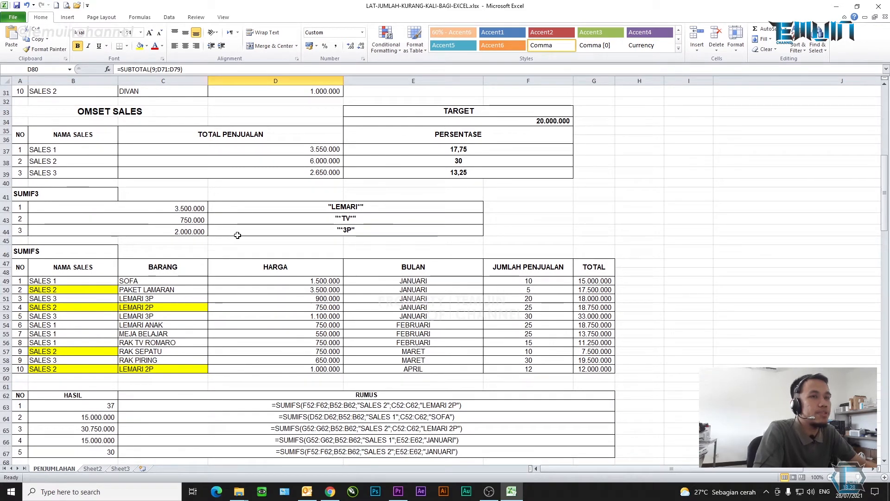
pyautogui.scroll(-3, 237, 235)
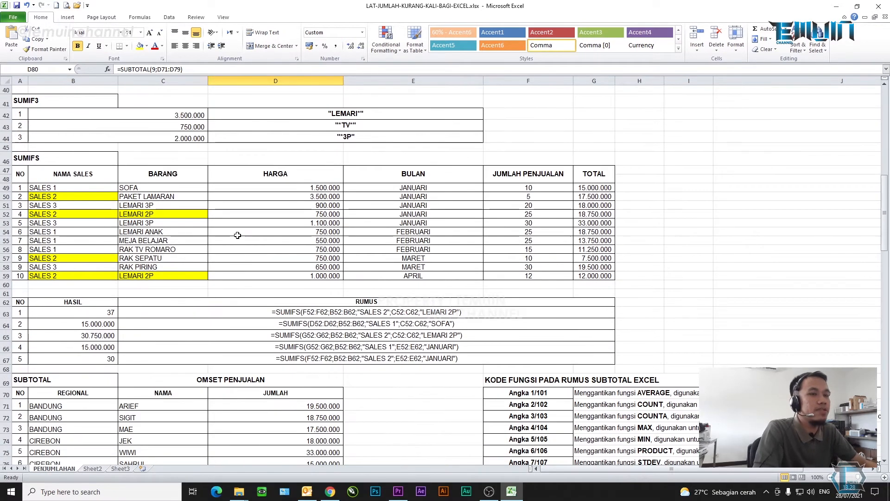
pyautogui.scroll(-6, 237, 235)
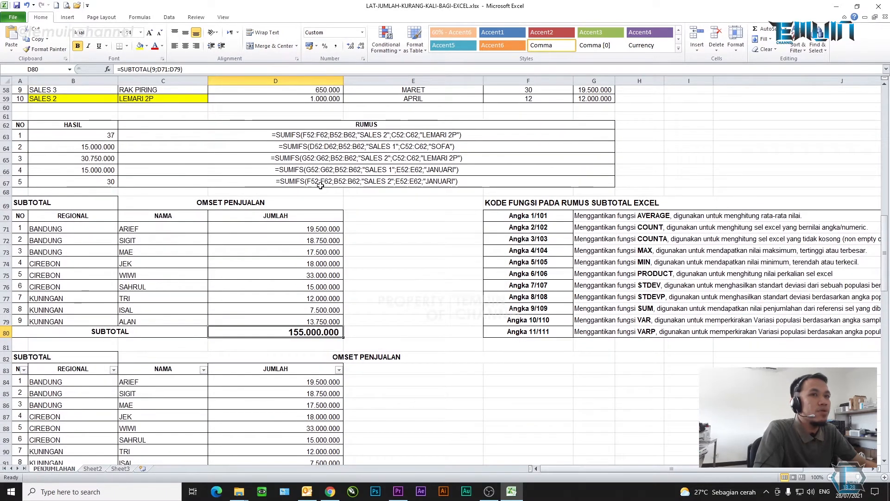
pyautogui.scroll(-2, 320, 185)
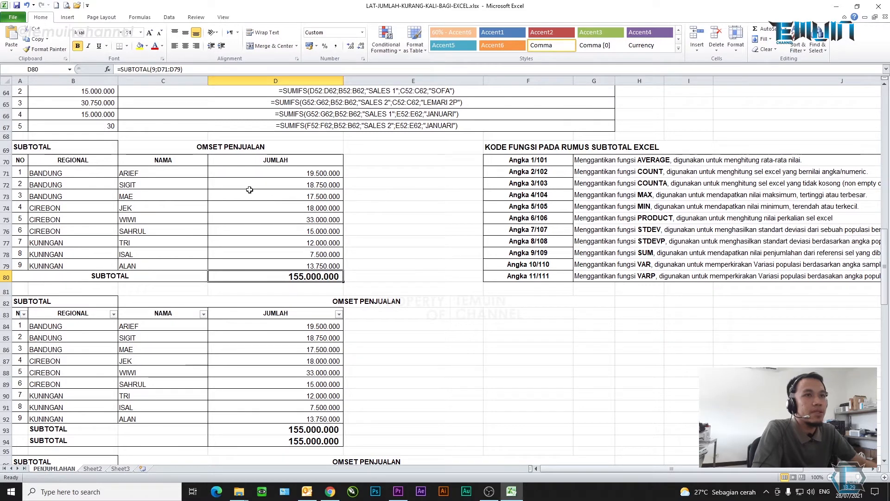
# Step: Inspect the JUMLAH amounts in D72 and D74 and the subtotal cell D80 of the first SUBTOTAL table
pyautogui.click(225, 185)
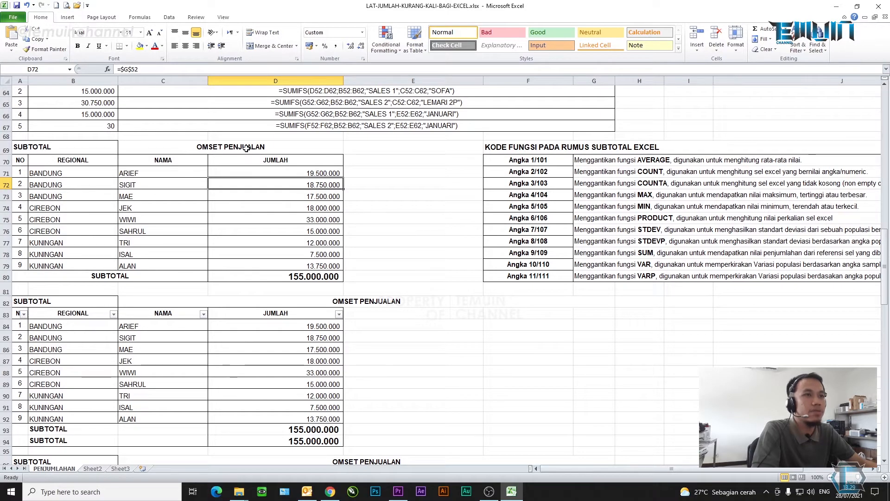
pyautogui.click(243, 204)
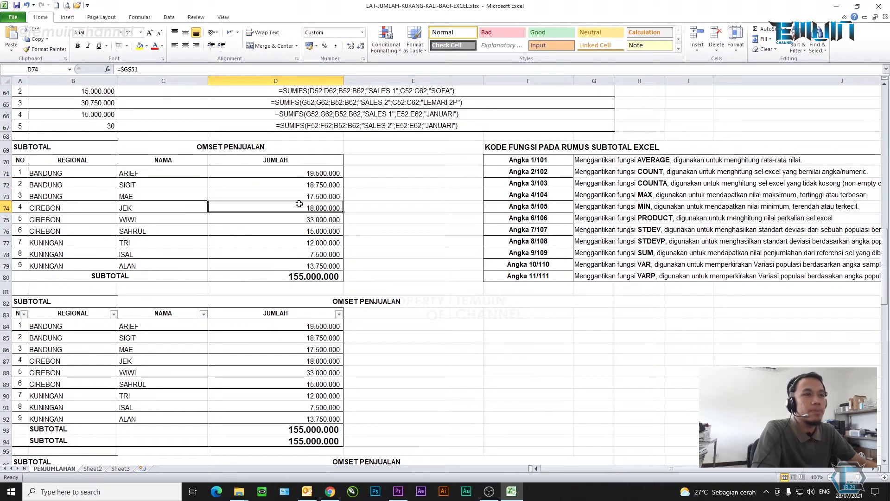
pyautogui.click(312, 276)
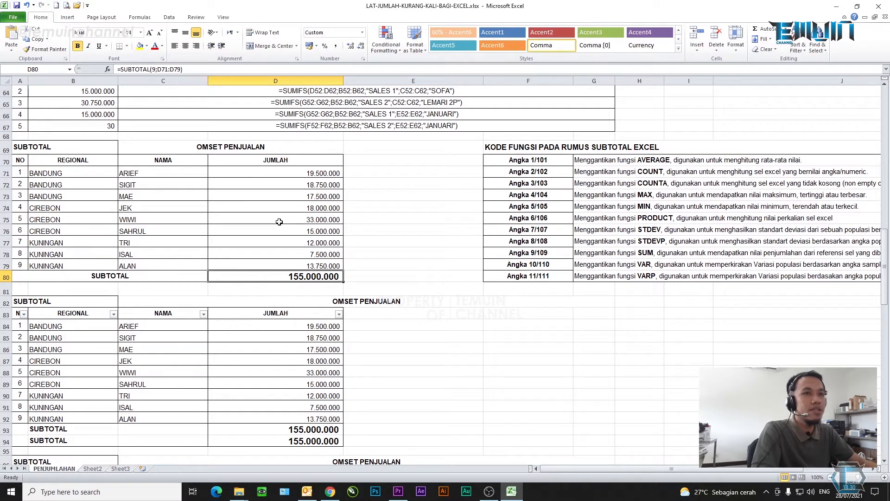
pyautogui.scroll(-2, 279, 221)
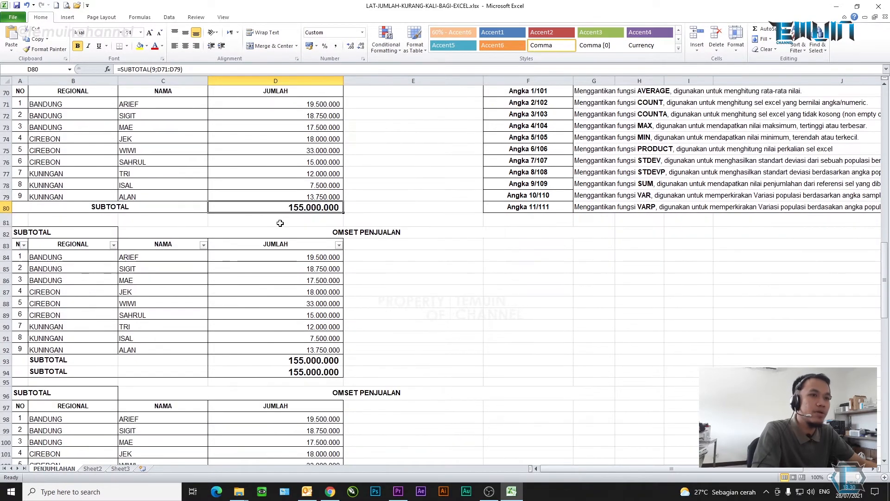
pyautogui.scroll(4, 280, 223)
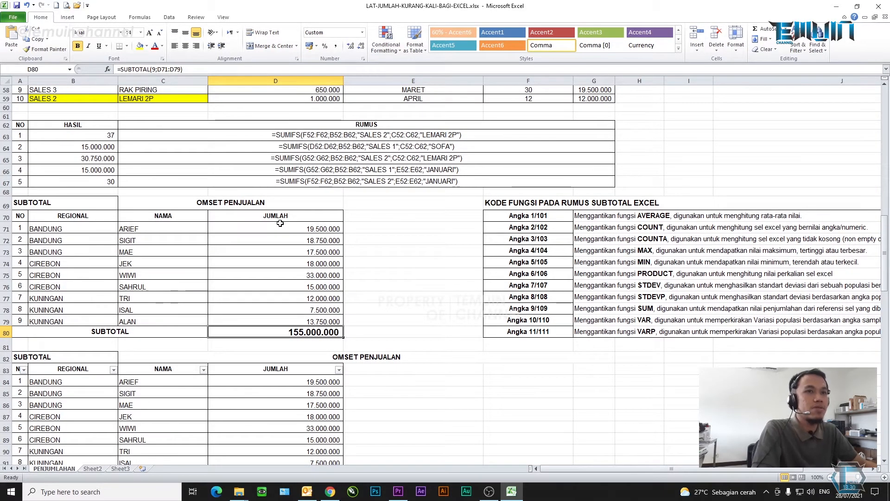
# Step: Examine the range and function number in D80's SUBTOTAL formula and find the matching Angka 9/109 entry in the code list
pyautogui.press('F2')
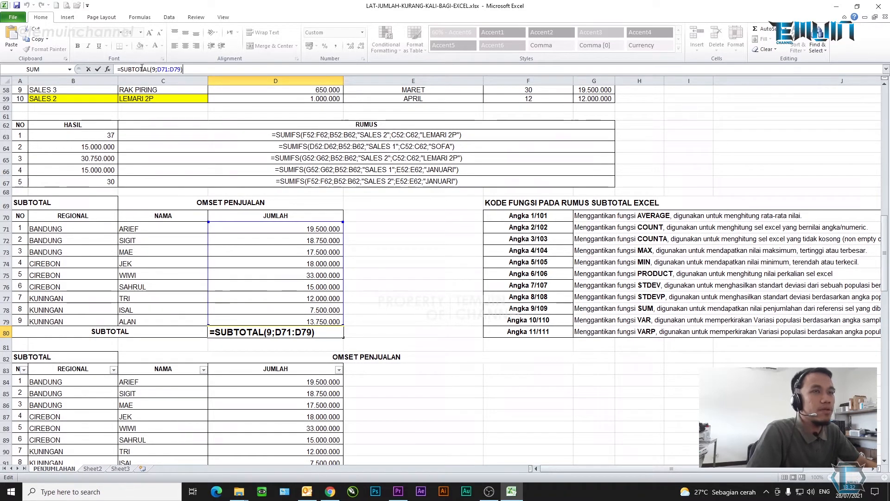
pyautogui.moveTo(157, 69); pyautogui.dragTo(183, 71)
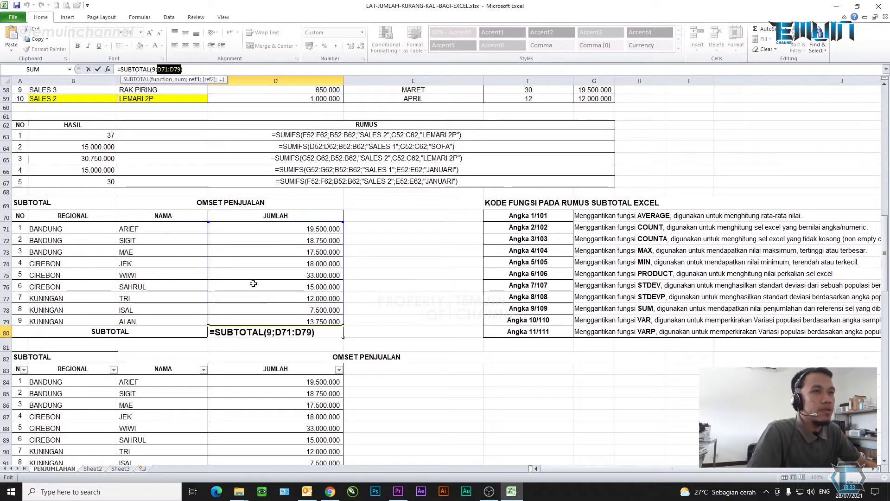
pyautogui.click(199, 69)
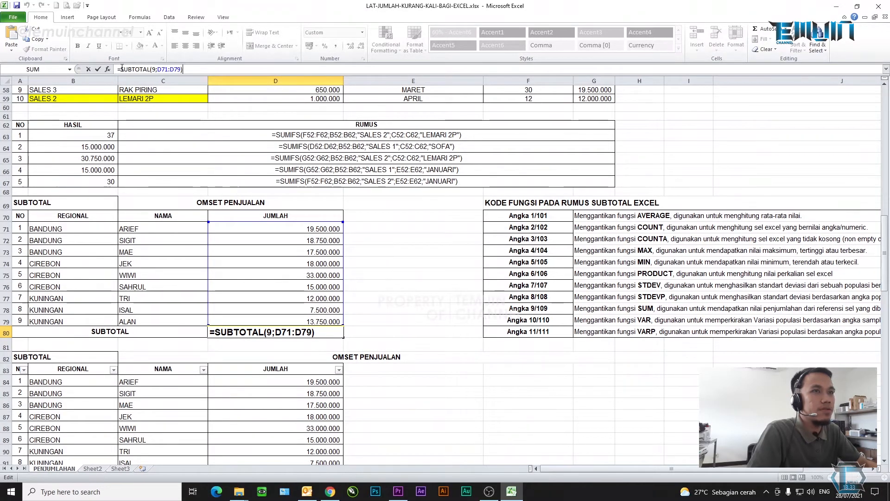
pyautogui.click(159, 69)
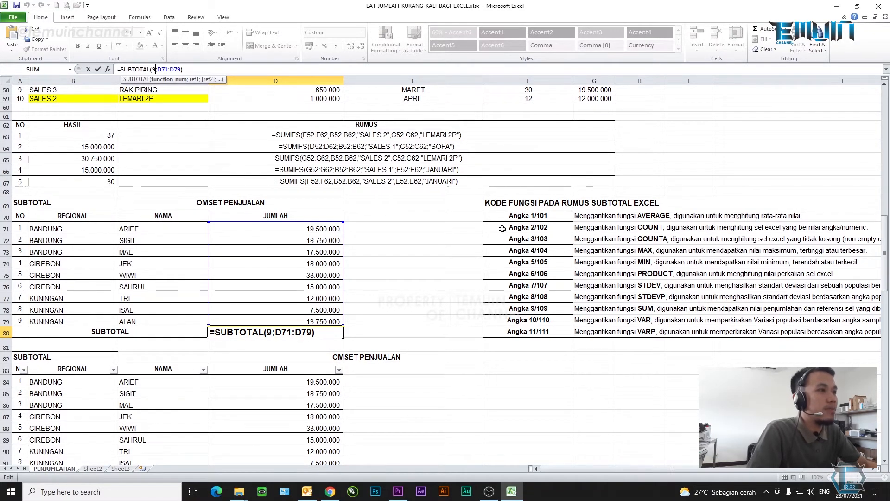
pyautogui.click(529, 306)
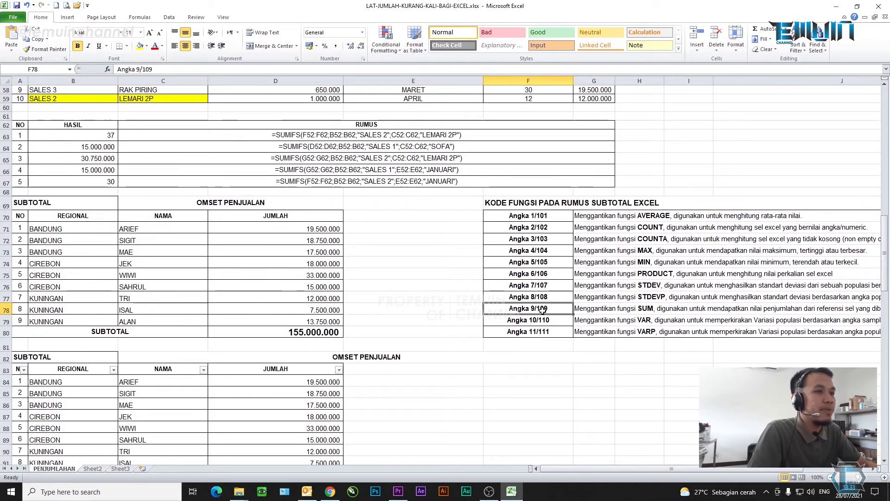
# Step: Go over the SUBTOTAL function name in cell D80's formula and re-enter the formula as it is
pyautogui.click(309, 332)
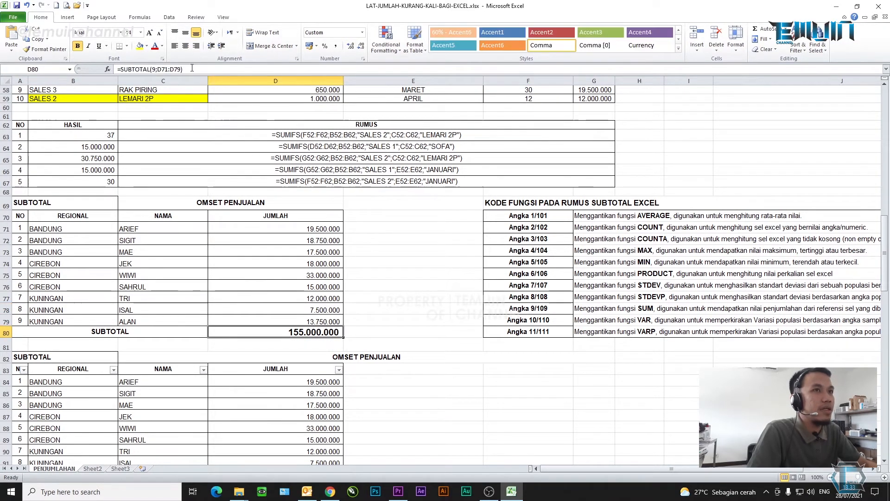
pyautogui.click(144, 69)
pyautogui.click(122, 68)
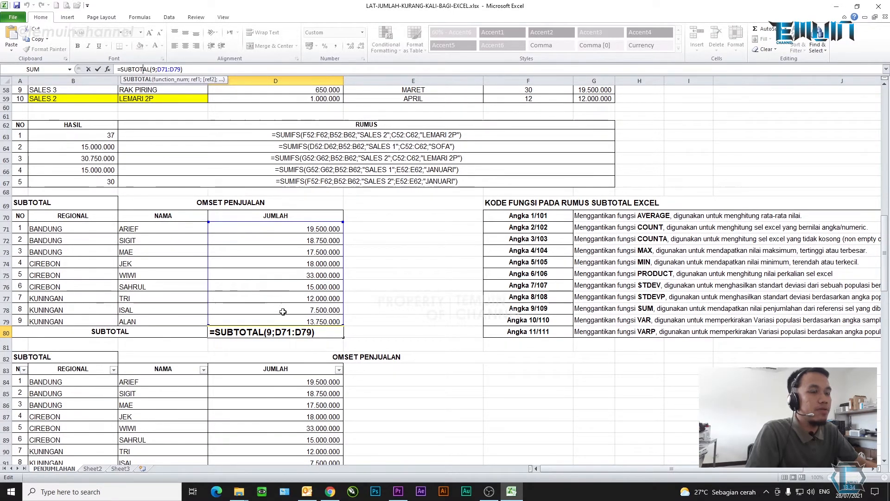
pyautogui.click(203, 70)
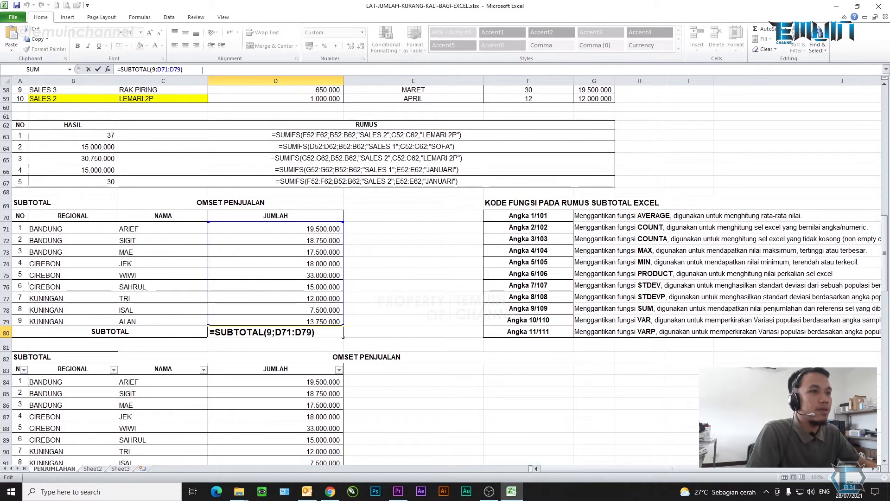
pyautogui.press('Return')
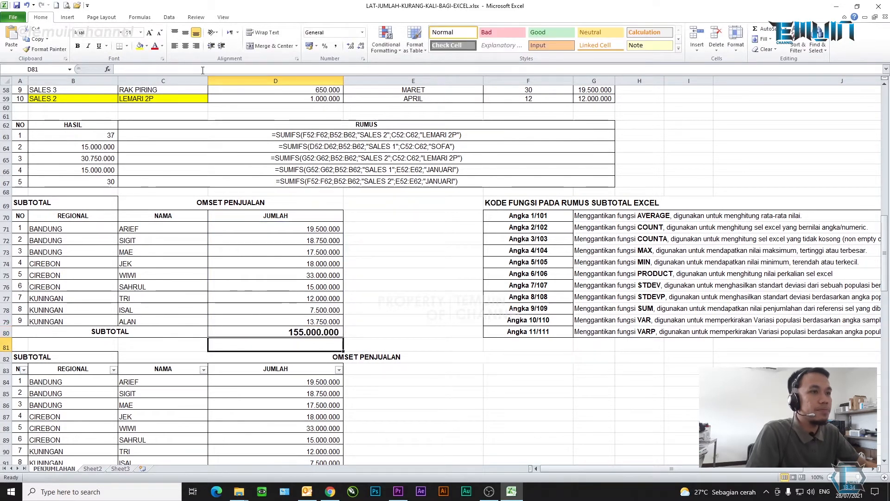
# Step: Check the subtotal in D80 against its source amounts by selecting the range D71:D79
pyautogui.click(311, 330)
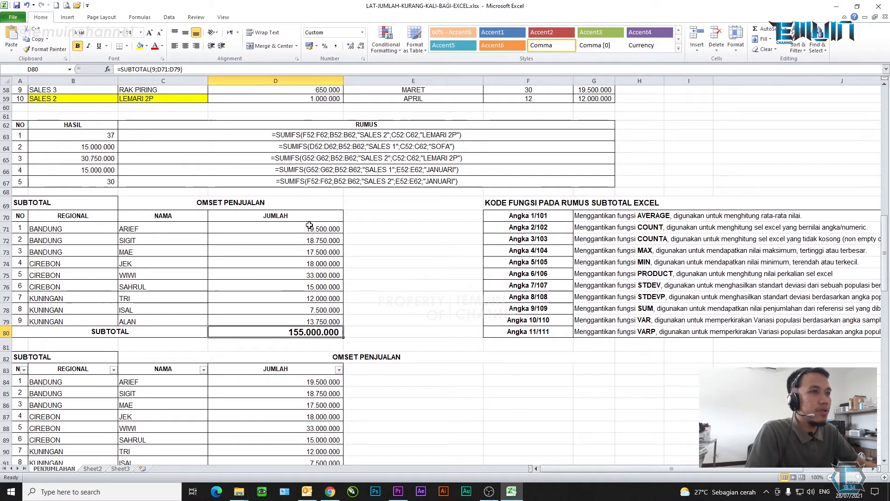
pyautogui.moveTo(310, 227); pyautogui.dragTo(318, 319)
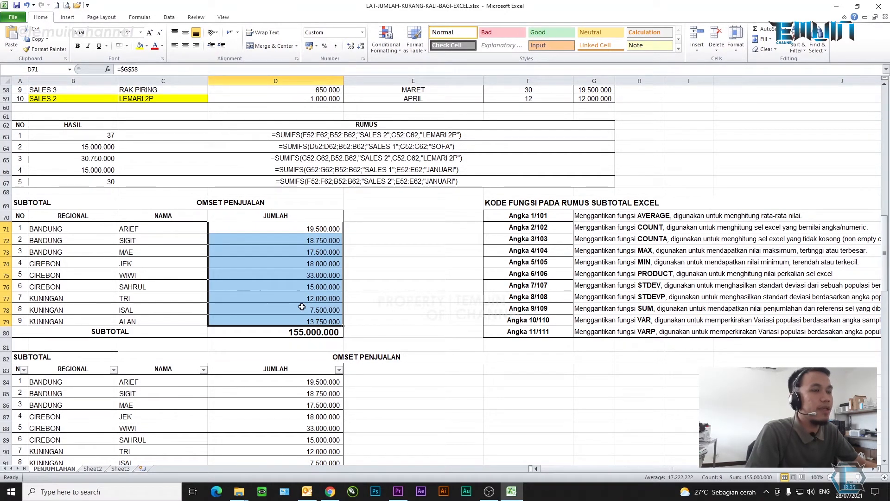
pyautogui.click(270, 259)
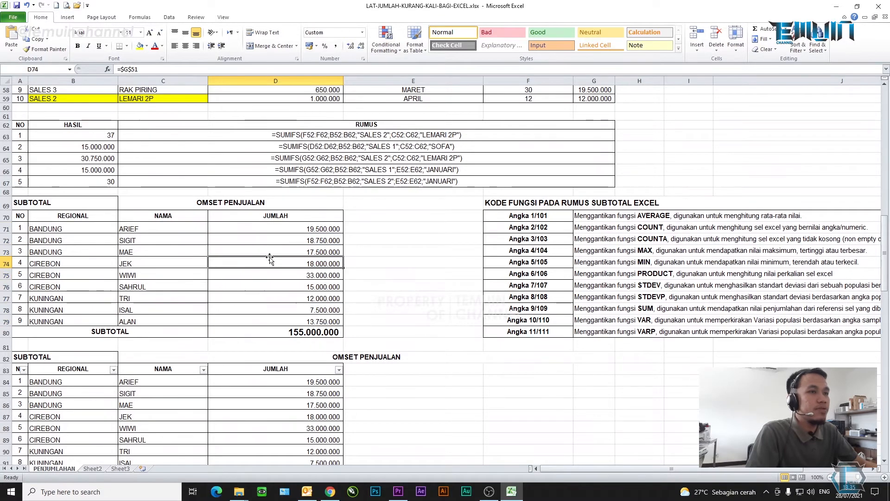
# Step: Look up the Angka 9/109 code entry in F78 alongside the filtered SUBTOTAL table
pyautogui.scroll(-4, 270, 260)
pyautogui.scroll(-1, 269, 258)
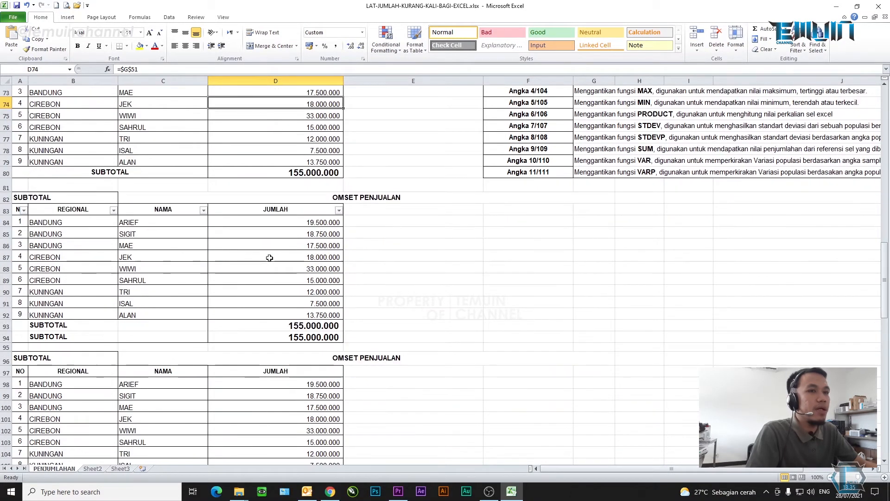
pyautogui.click(536, 150)
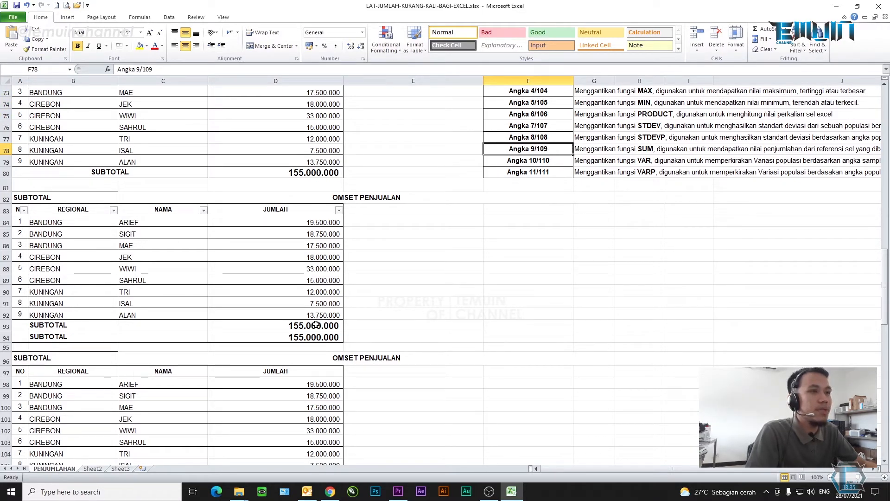
# Step: Examine the function number and cell range in the SUBTOTAL formula of D93 in the filtered table
pyautogui.click(304, 338)
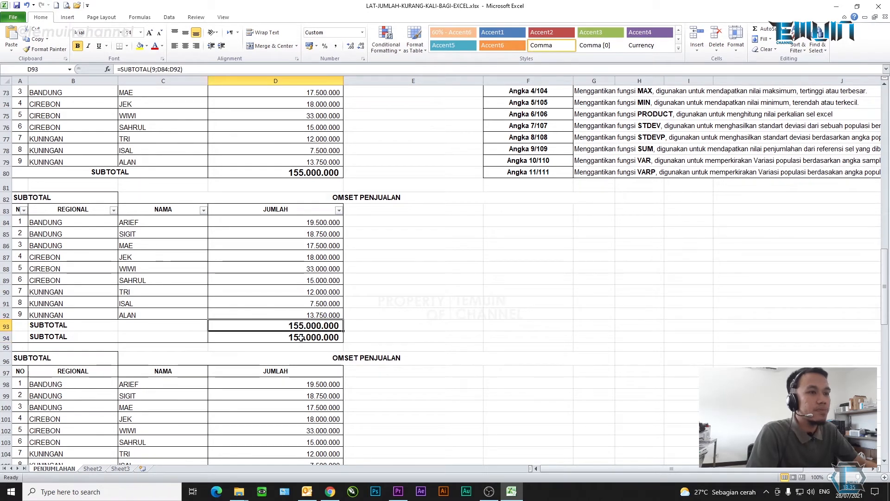
pyautogui.click(301, 325)
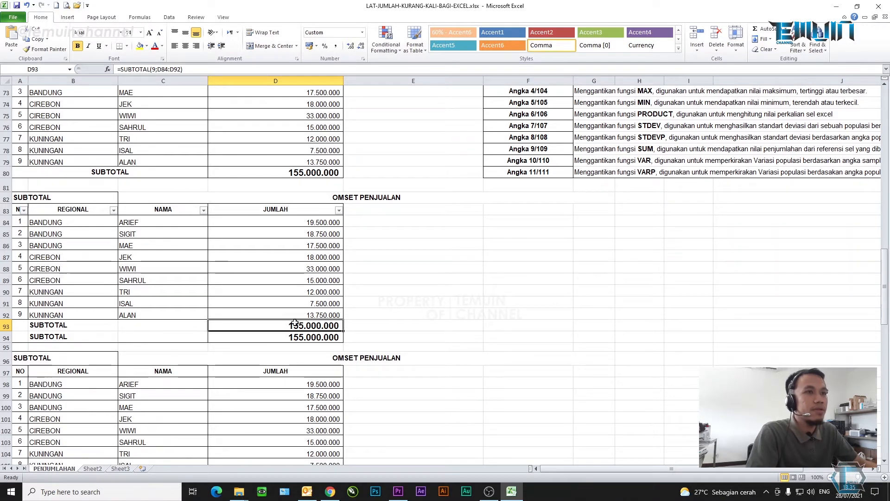
pyautogui.click(190, 69)
pyautogui.click(154, 68)
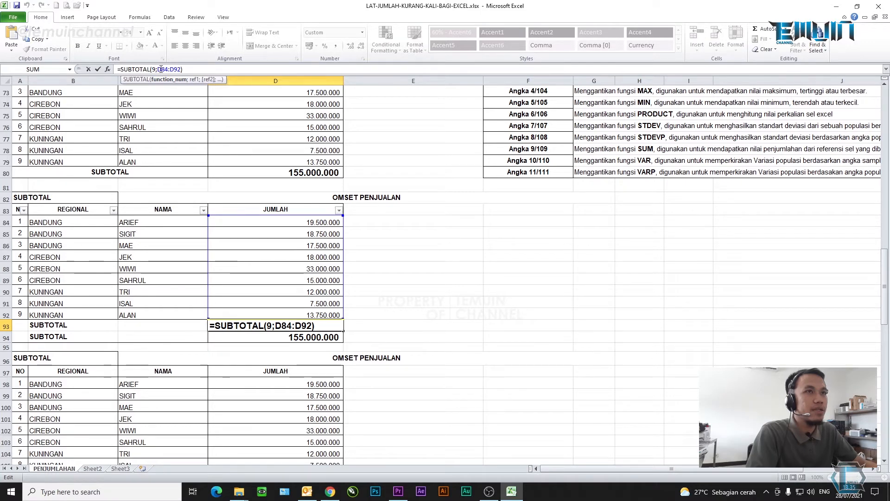
pyautogui.moveTo(158, 69); pyautogui.dragTo(183, 69)
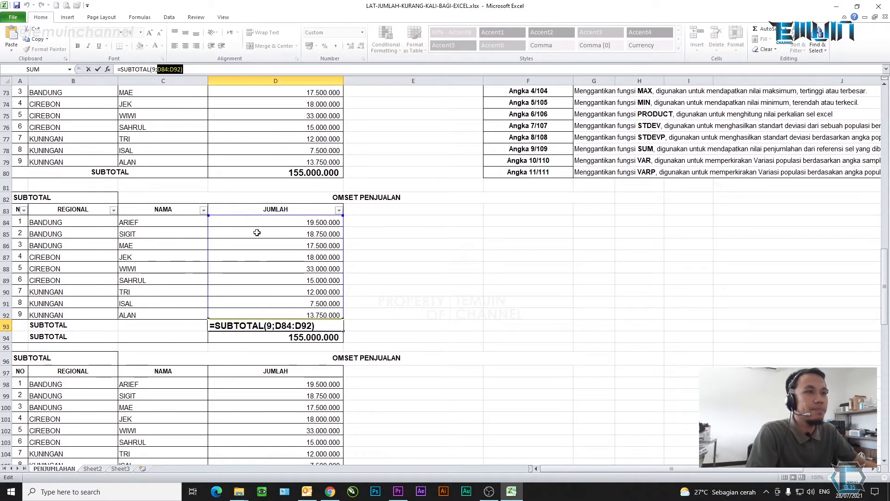
pyautogui.press('Return')
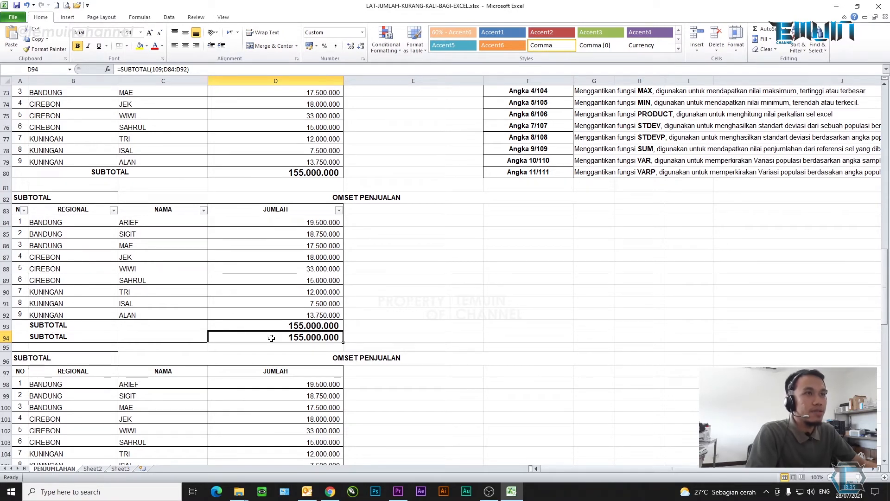
# Step: Examine the function number and cell range in D94's SUBTOTAL formula and re-enter the formula as it is
pyautogui.click(5, 336)
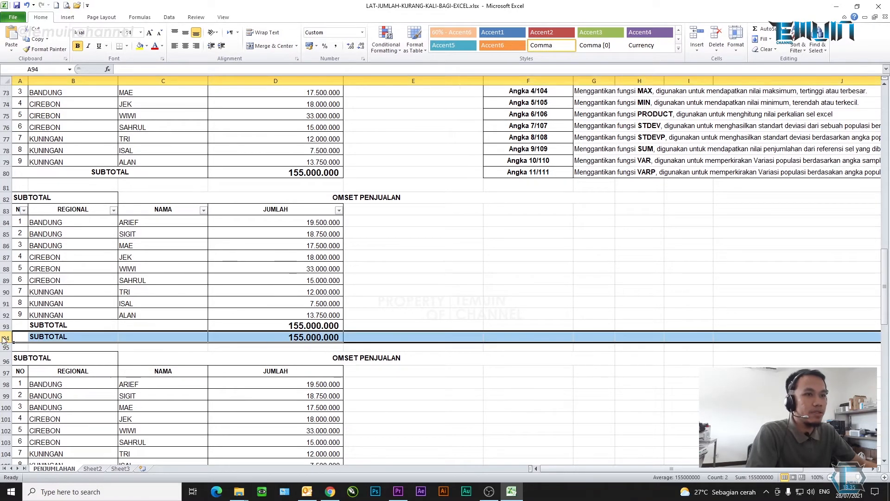
pyautogui.click(266, 335)
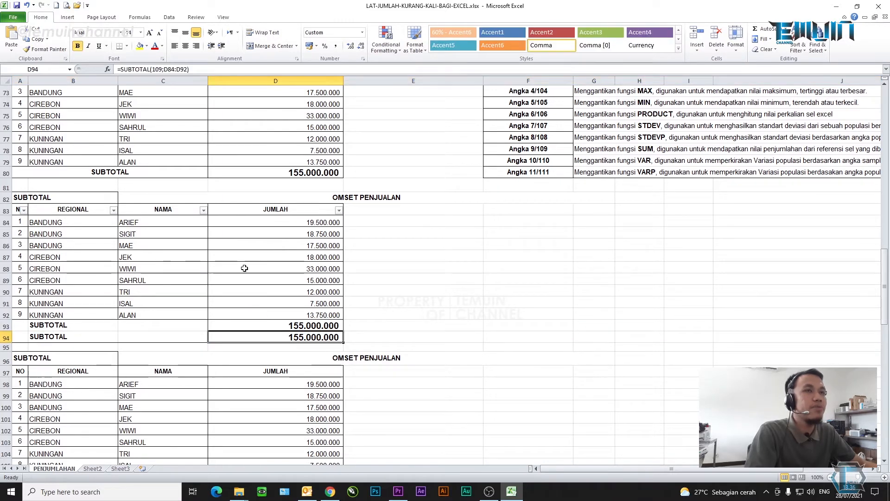
pyautogui.click(160, 69)
pyautogui.doubleClick(158, 69)
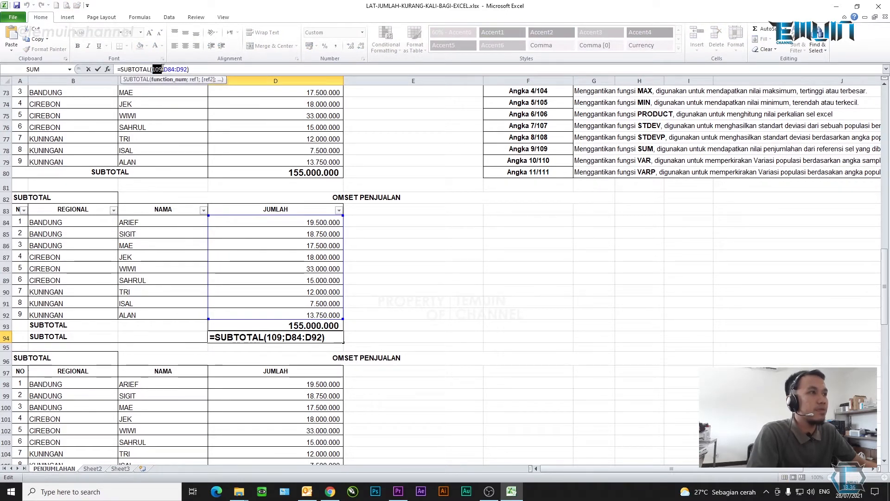
pyautogui.moveTo(163, 69); pyautogui.dragTo(156, 69)
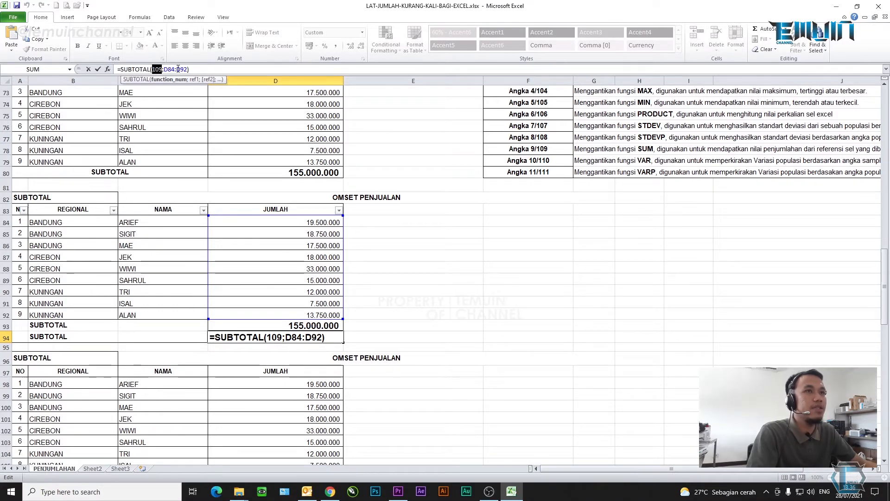
pyautogui.moveTo(164, 69); pyautogui.dragTo(184, 69)
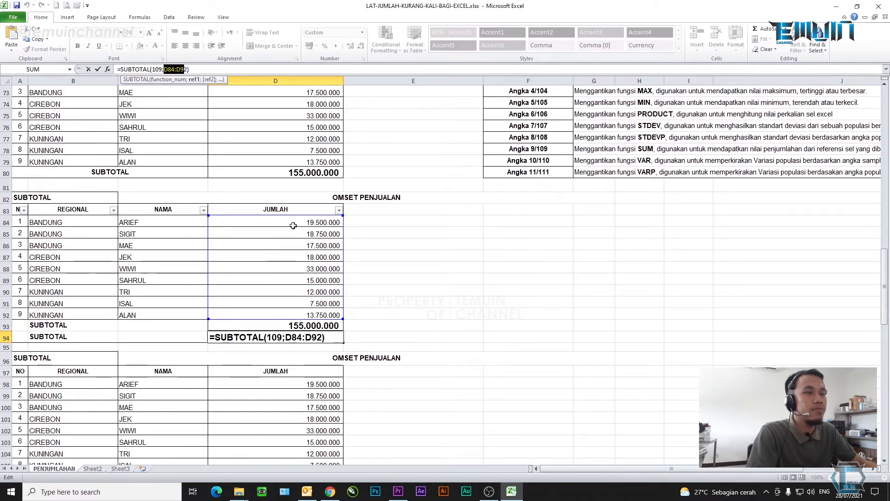
pyautogui.click(193, 69)
pyautogui.press('Return')
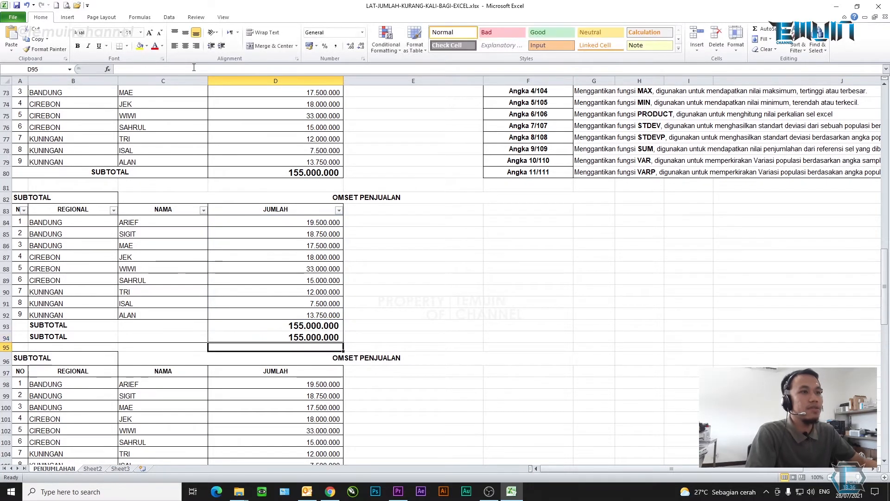
# Step: Compare the two subtotal cells D93 and D94 below the unfiltered sales table
pyautogui.click(301, 327)
pyautogui.click(300, 337)
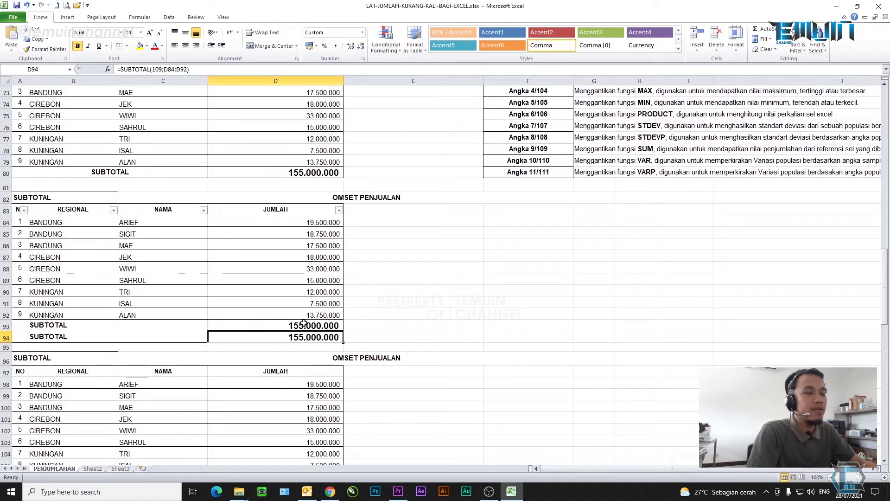
pyautogui.click(302, 325)
pyautogui.press('Up')
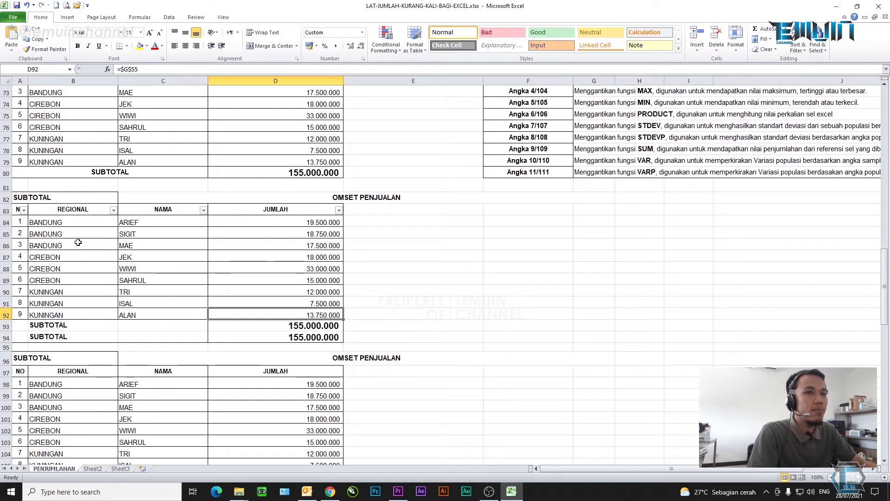
# Step: Filter the REGIONAL column of the row 83 table to show only BANDUNG and SUBTOTAL
pyautogui.moveTo(61, 222); pyautogui.dragTo(61, 246)
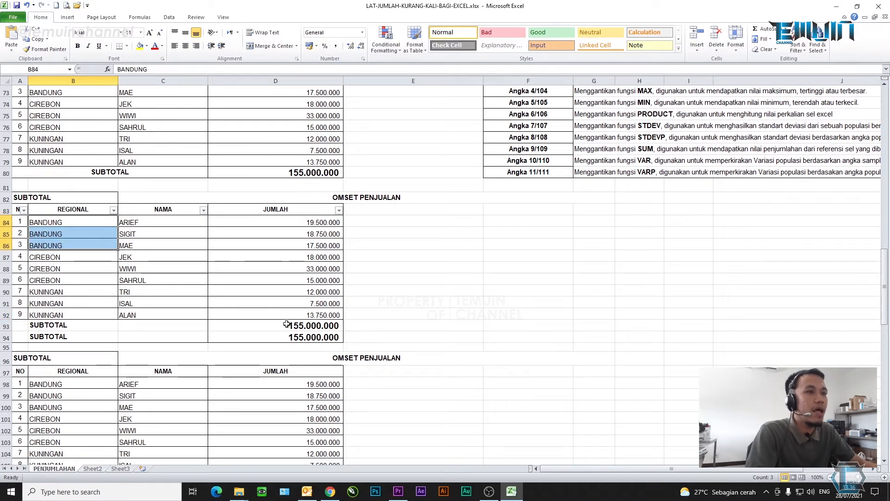
pyautogui.click(114, 210)
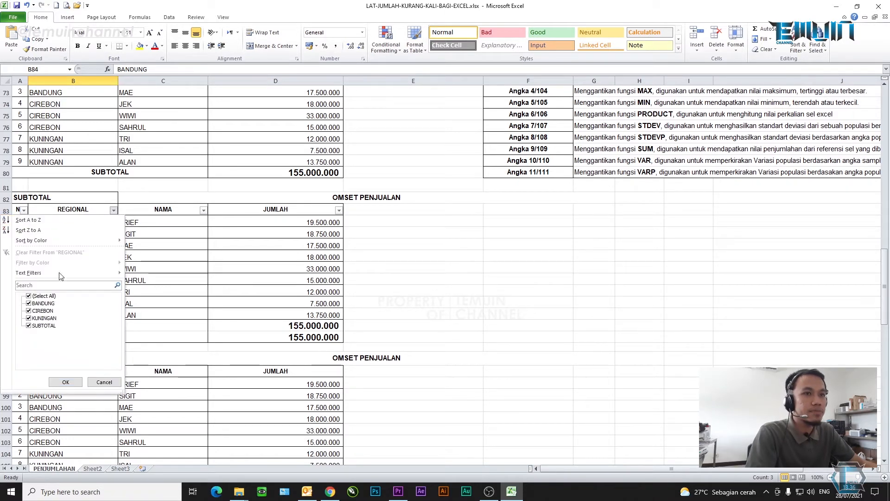
pyautogui.click(29, 296)
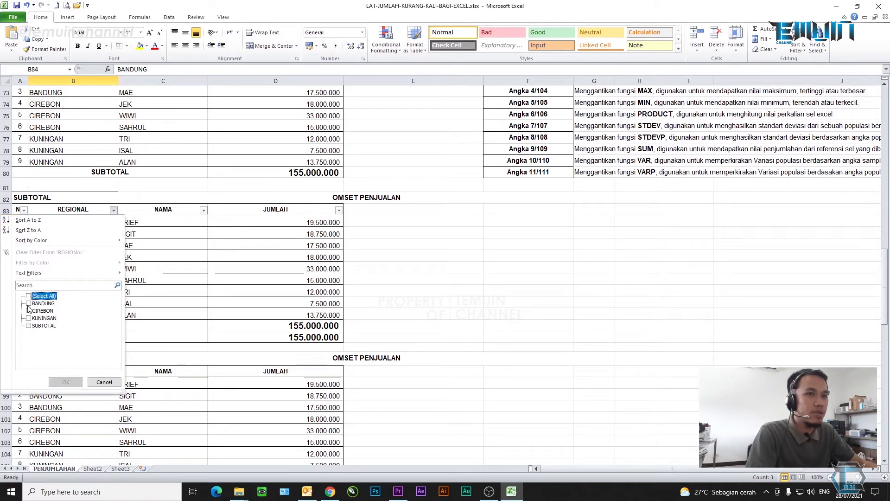
pyautogui.click(29, 303)
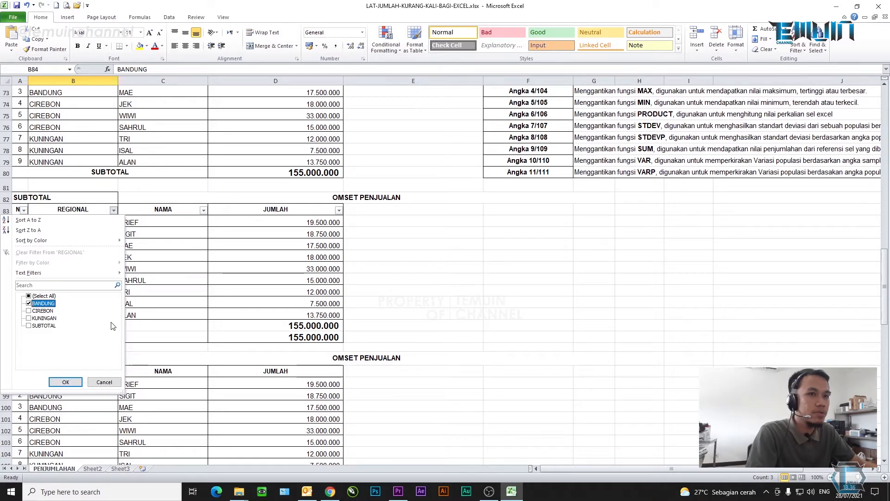
pyautogui.click(29, 326)
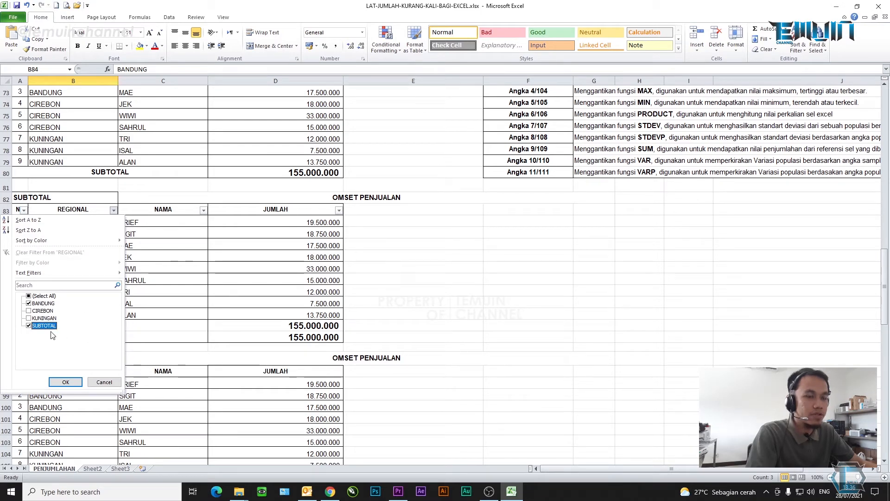
pyautogui.click(65, 382)
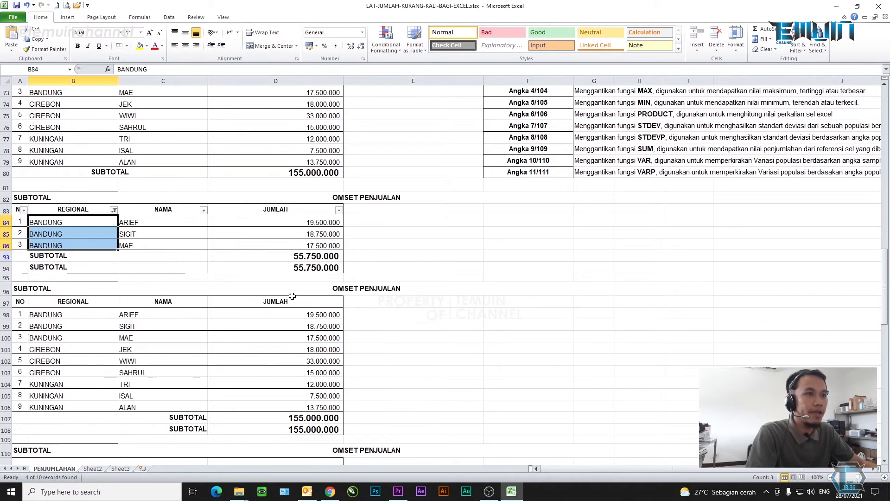
# Step: Compare the subtotals in D93:D94 for the filtered BANDUNG rows
pyautogui.click(312, 277)
pyautogui.click(293, 258)
pyautogui.moveTo(287, 256); pyautogui.dragTo(282, 267)
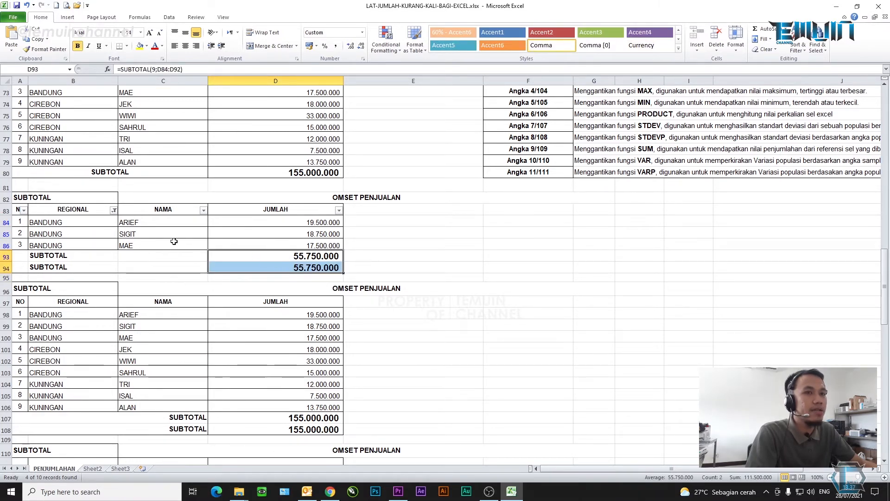
# Step: Add CIREBON to the regions shown by the REGIONAL filter
pyautogui.click(114, 211)
pyautogui.click(28, 311)
pyautogui.click(65, 381)
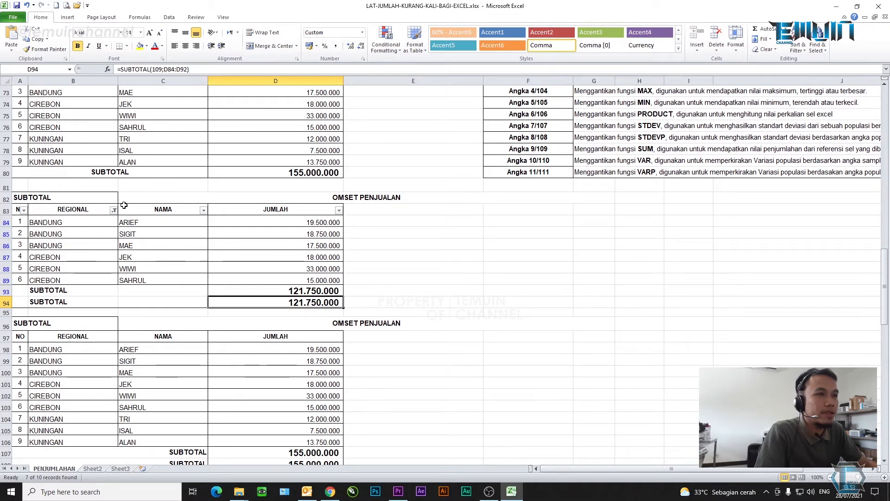
# Step: Compare the D93:D94 subtotals for the BANDUNG and CIREBON rows and check them against the Angka 9/109 code entry
pyautogui.moveTo(277, 291); pyautogui.dragTo(276, 302)
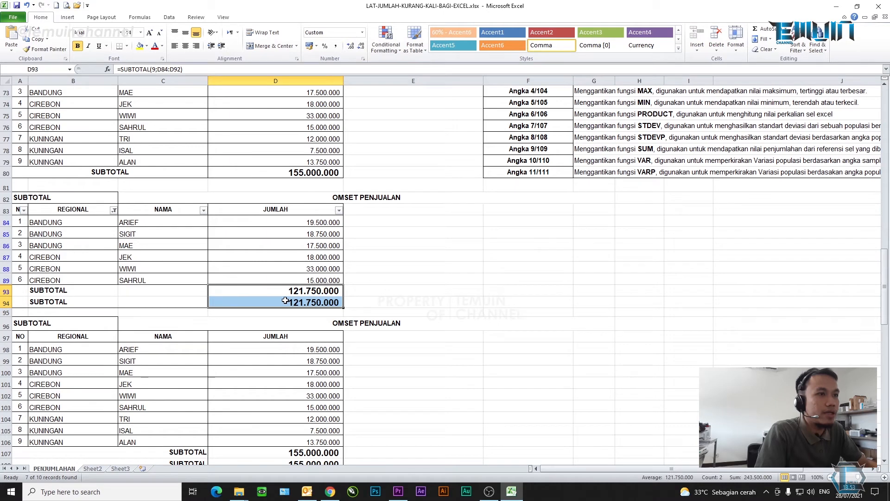
pyautogui.click(535, 149)
pyautogui.click(278, 302)
pyautogui.click(279, 312)
# Step: Go over the extent of the next, unfiltered SUBTOTAL table by selecting A97:D106 and then A96:G107
pyautogui.scroll(-2, 293, 261)
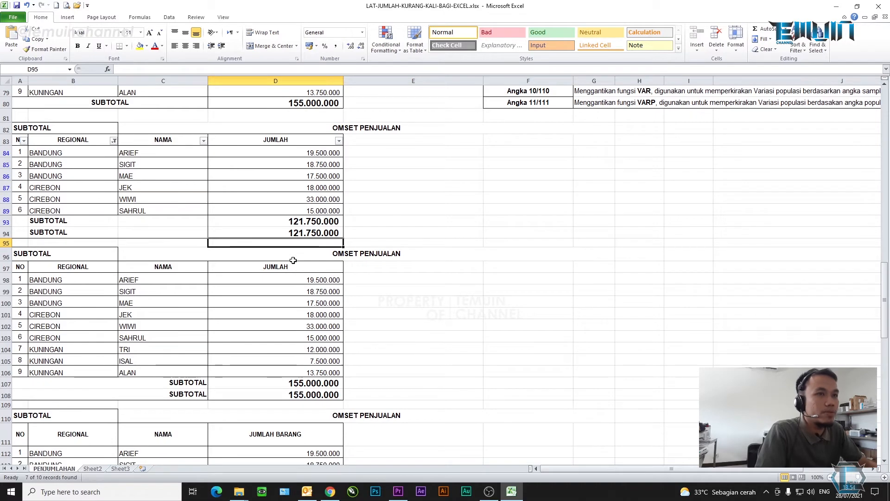
pyautogui.scroll(-1, 293, 260)
pyautogui.scroll(-1, 293, 261)
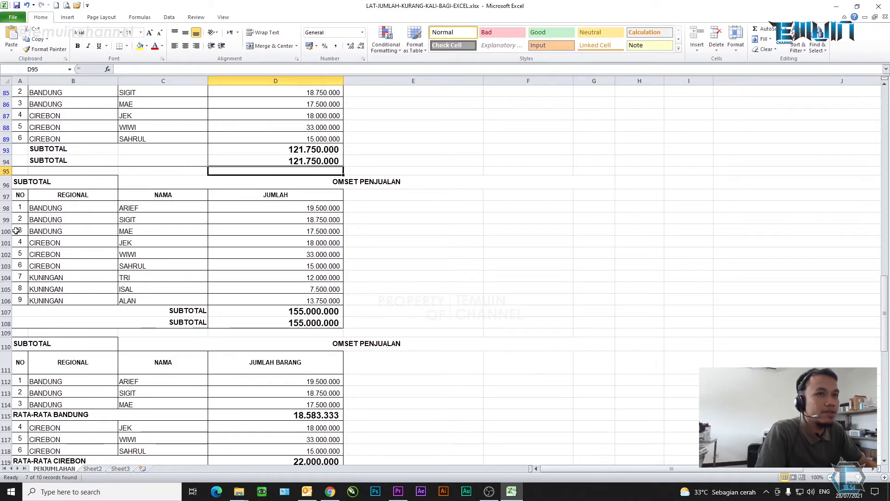
pyautogui.moveTo(22, 198); pyautogui.dragTo(232, 301)
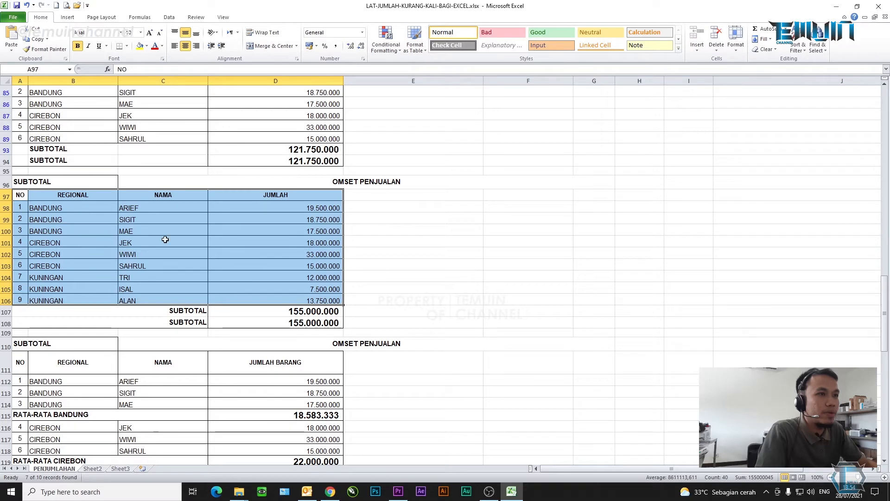
pyautogui.moveTo(34, 182); pyautogui.dragTo(267, 310)
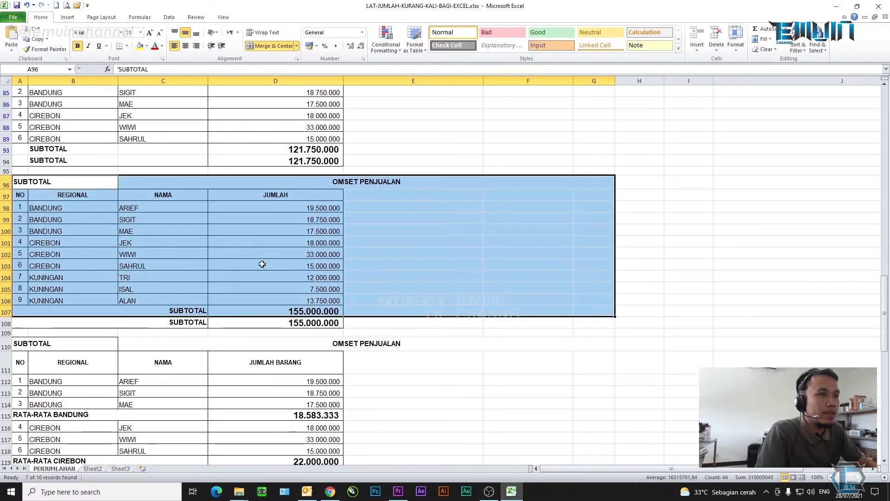
pyautogui.click(263, 264)
# Step: Examine the function numbers in the SUBTOTAL formulas of D107 and D108, leaving both formulas as they are
pyautogui.click(277, 311)
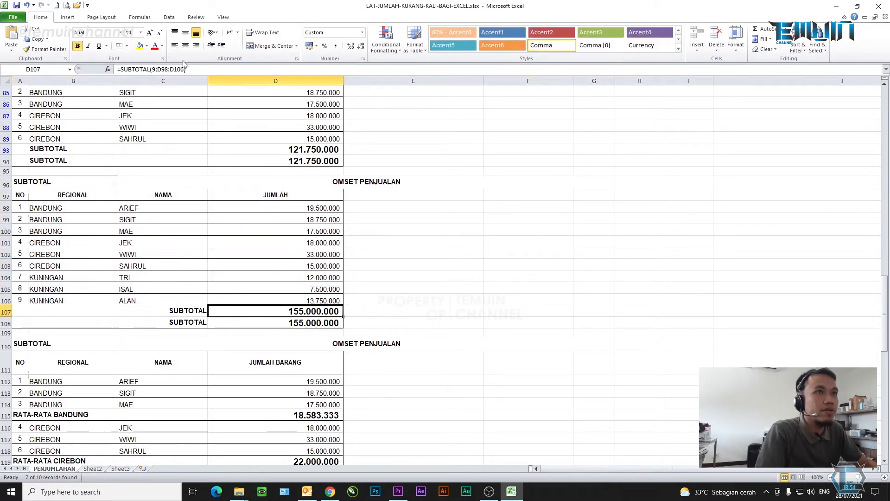
pyautogui.click(156, 69)
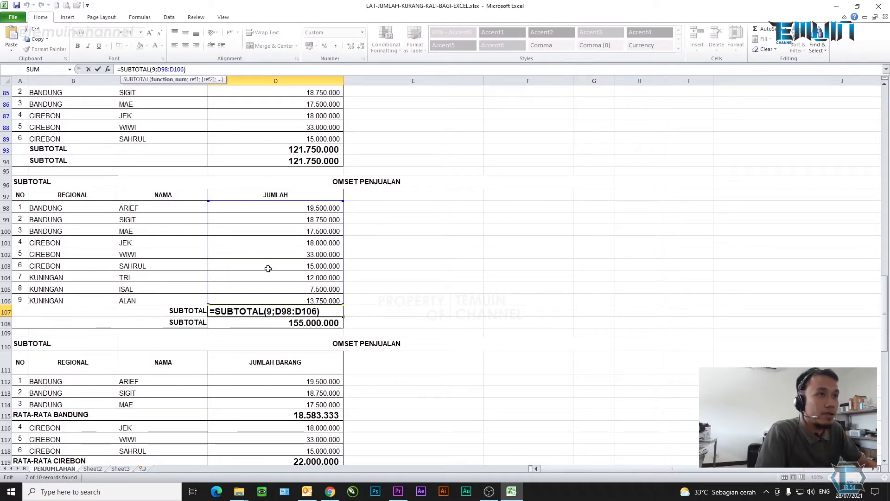
pyautogui.press('Return')
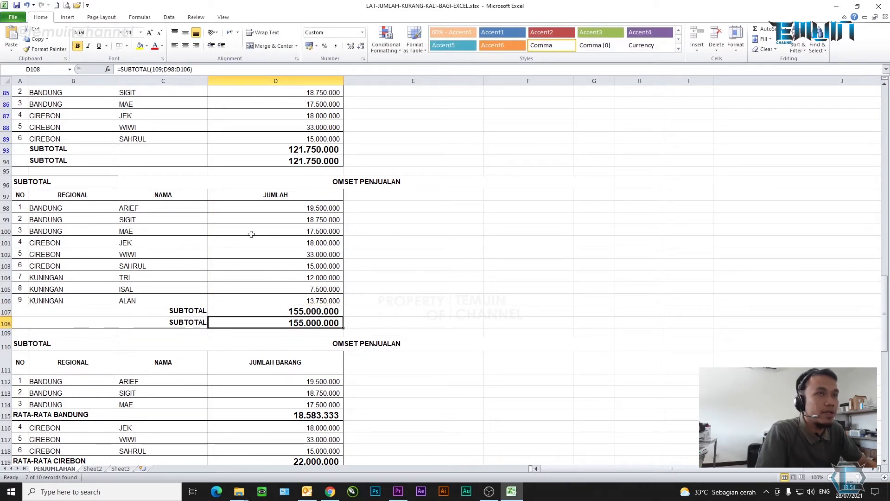
pyautogui.doubleClick(157, 69)
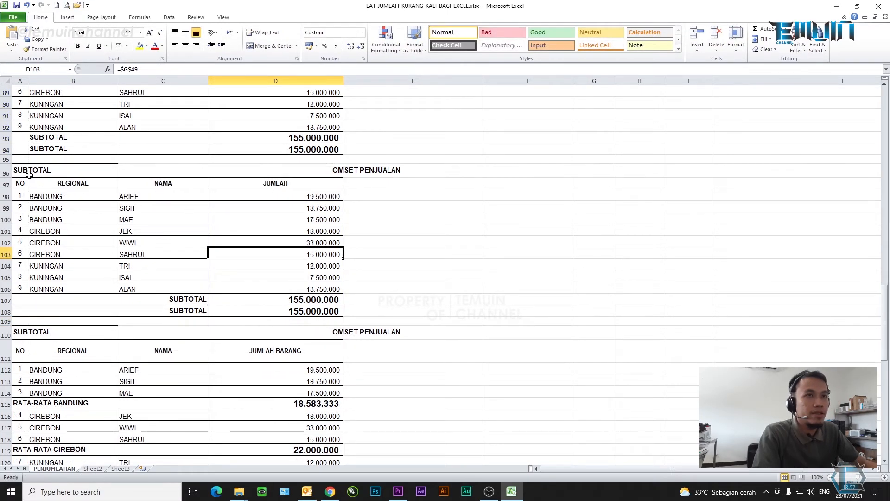
# Step: Review the whole unfiltered SUBTOTAL table by selecting the range A96:G108
pyautogui.moveTo(28, 175); pyautogui.dragTo(263, 308)
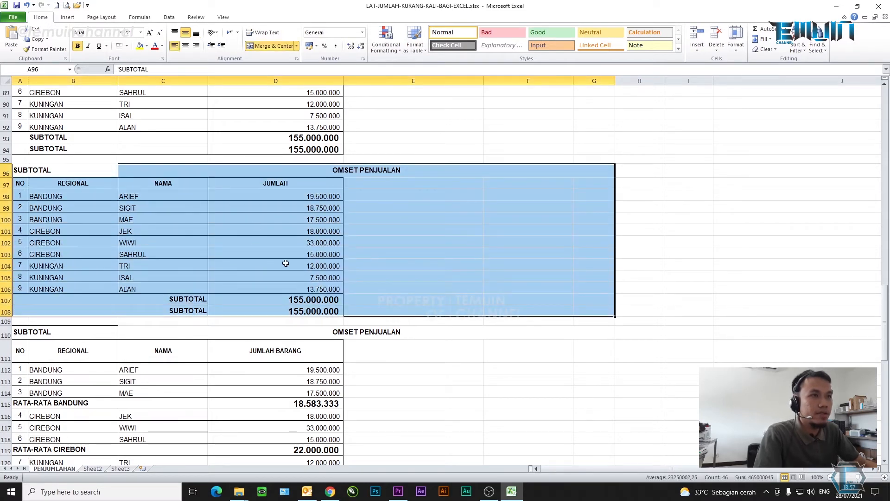
pyautogui.click(284, 262)
pyautogui.scroll(1, 267, 222)
pyautogui.scroll(-1, 267, 222)
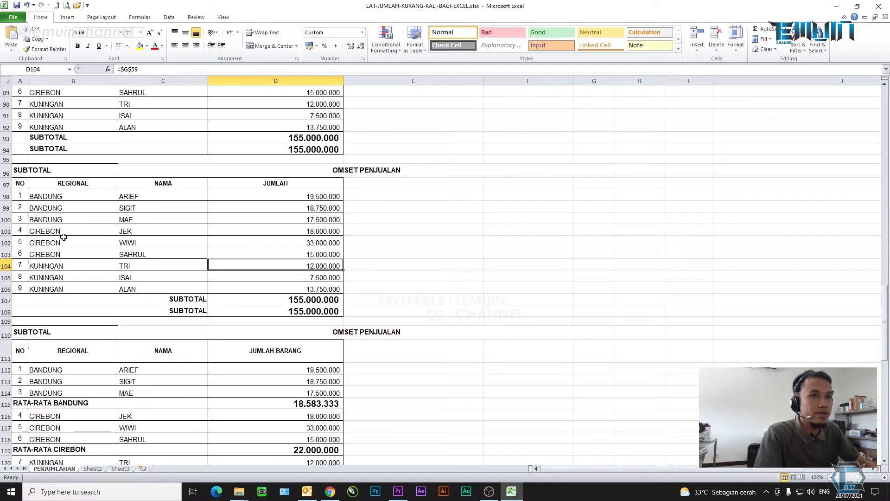
# Step: Recheck the function codes in D107 and D108 and re-enter both SUBTOTAL formulas without changes
pyautogui.click(286, 300)
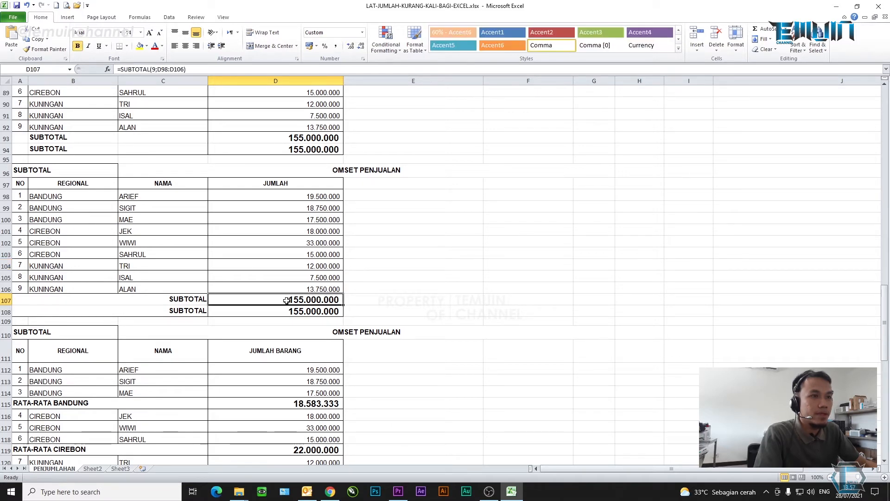
pyautogui.click(156, 68)
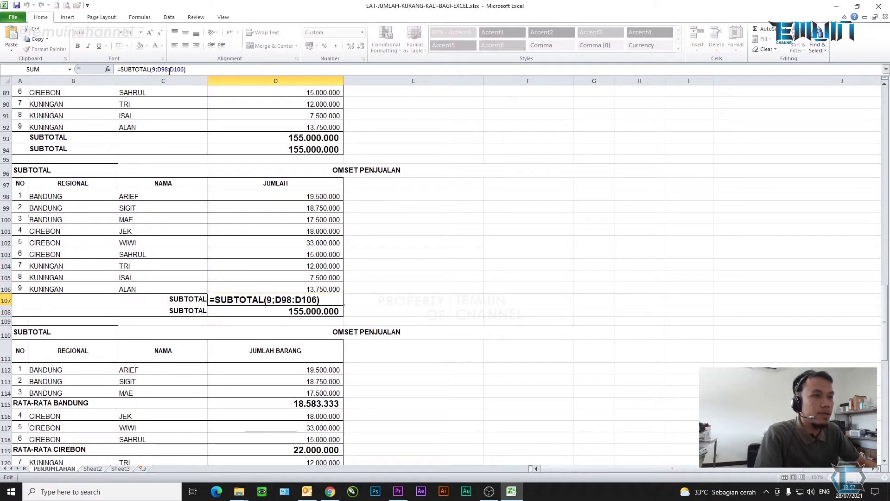
pyautogui.press('Return')
pyautogui.click(158, 69)
pyautogui.moveTo(155, 69); pyautogui.dragTo(161, 69)
pyautogui.press('Return')
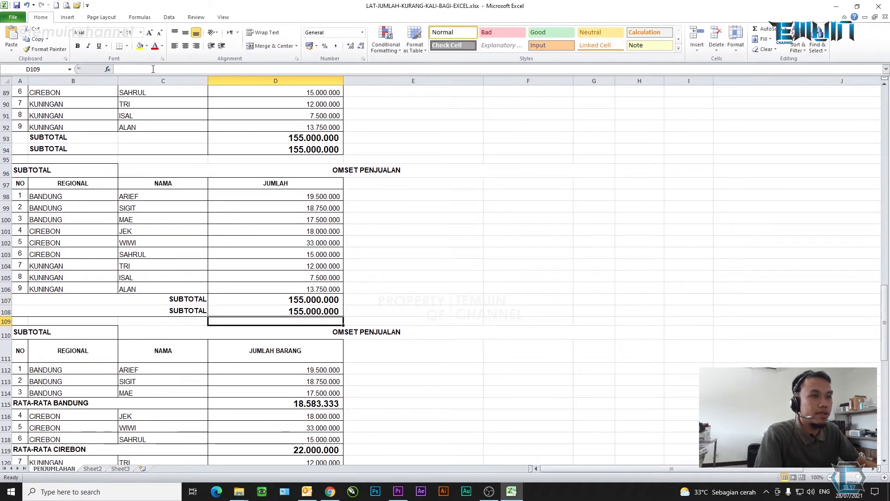
# Step: Hide the three CIREBON rows 101 to 103 of the unfiltered SUBTOTAL table
pyautogui.moveTo(5, 230); pyautogui.dragTo(4, 254)
pyautogui.rightClick(5, 231)
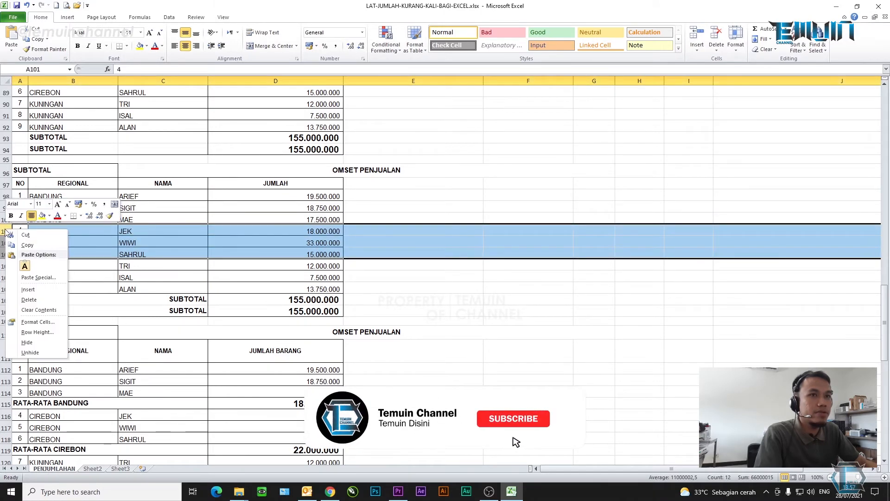
pyautogui.click(26, 342)
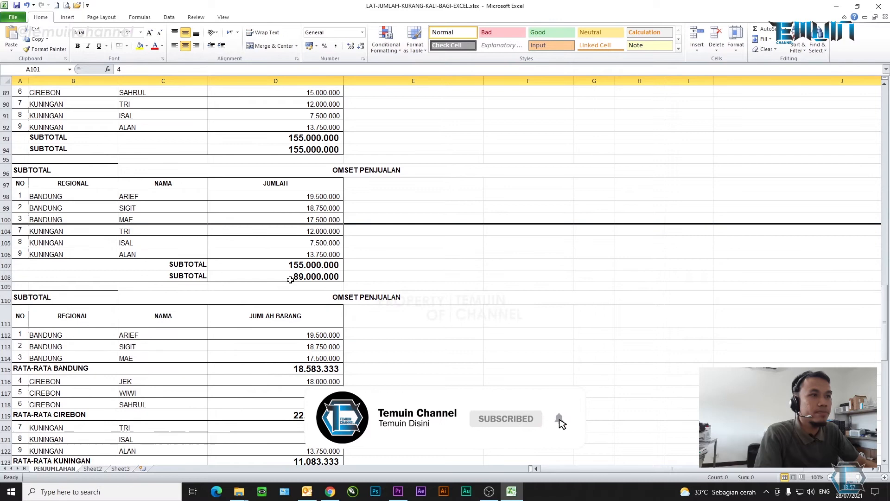
# Step: Compare the function numbers 9 and 109 in the SUBTOTAL formulas of D107 and D108 while the CIREBON rows are hidden, keeping both formulas
pyautogui.click(261, 279)
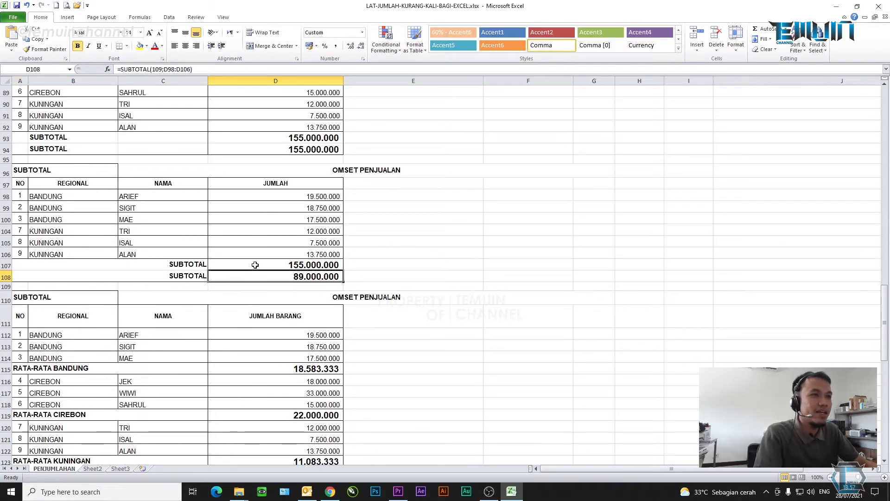
pyautogui.click(255, 265)
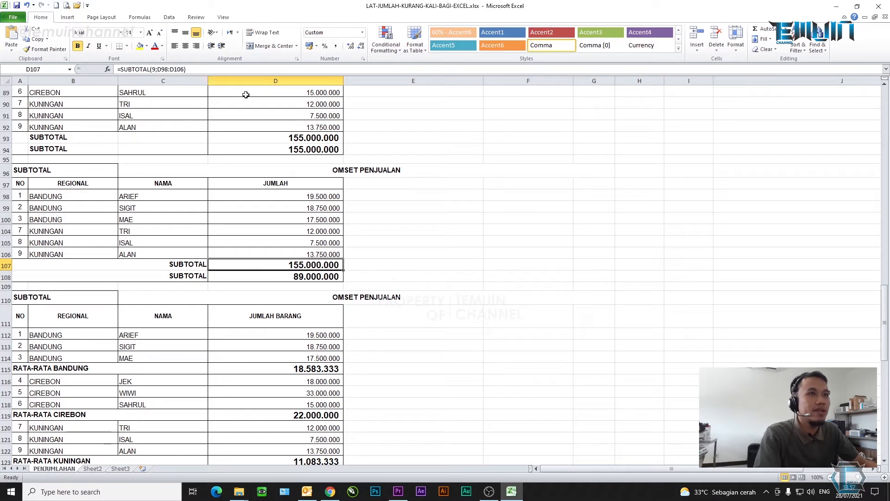
pyautogui.doubleClick(154, 68)
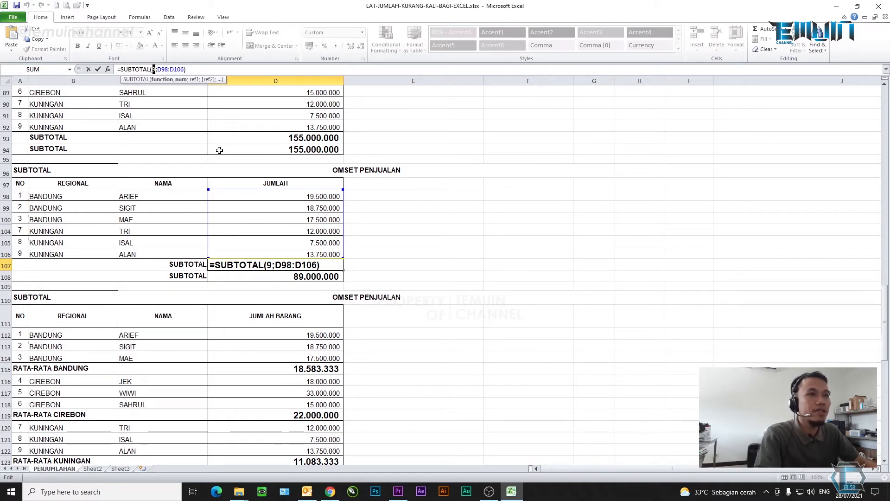
pyautogui.press('Return')
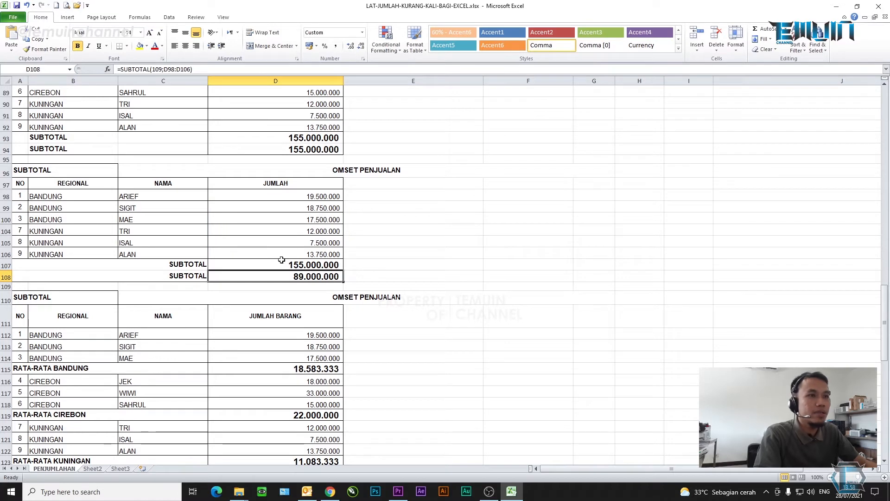
pyautogui.click(160, 69)
pyautogui.doubleClick(158, 69)
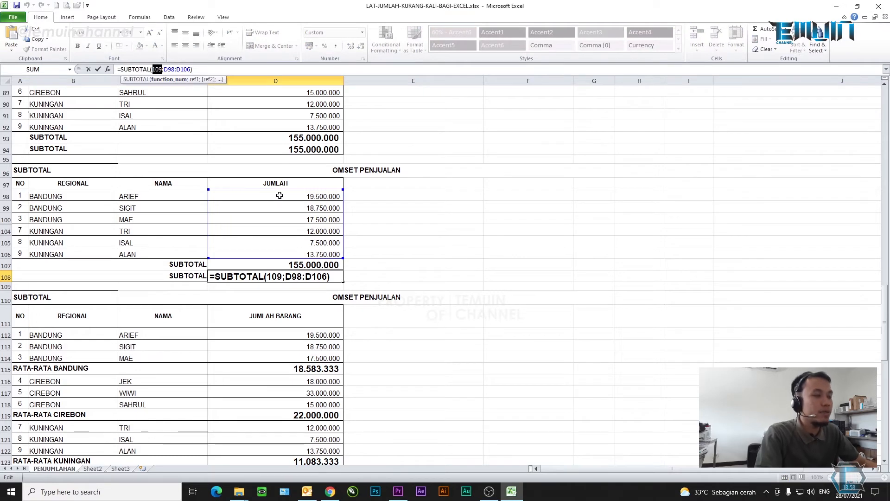
pyautogui.press('Return')
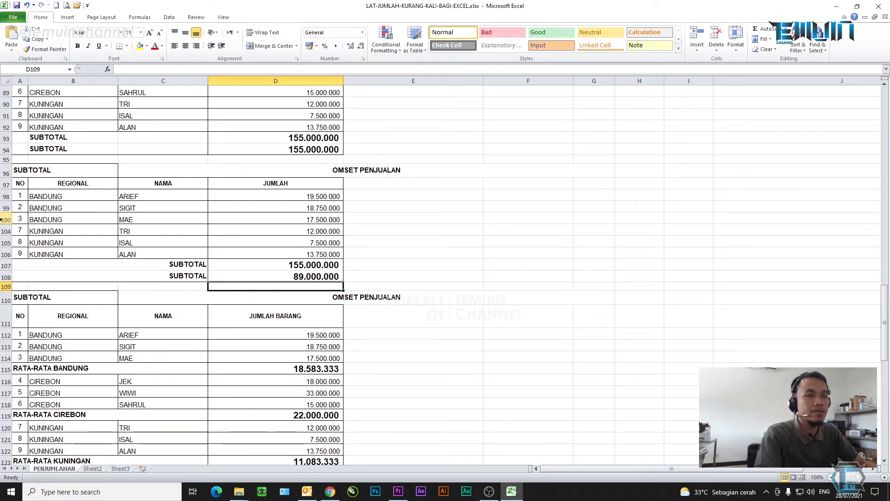
pyautogui.click(276, 275)
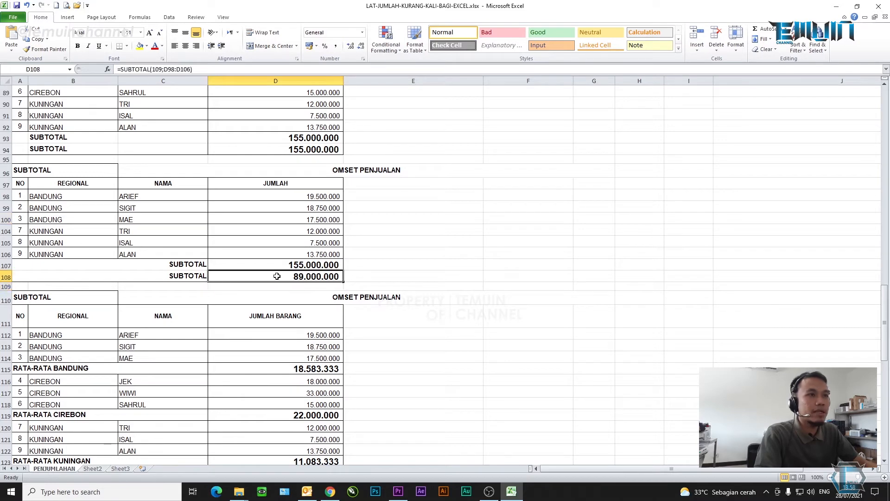
pyautogui.click(216, 67)
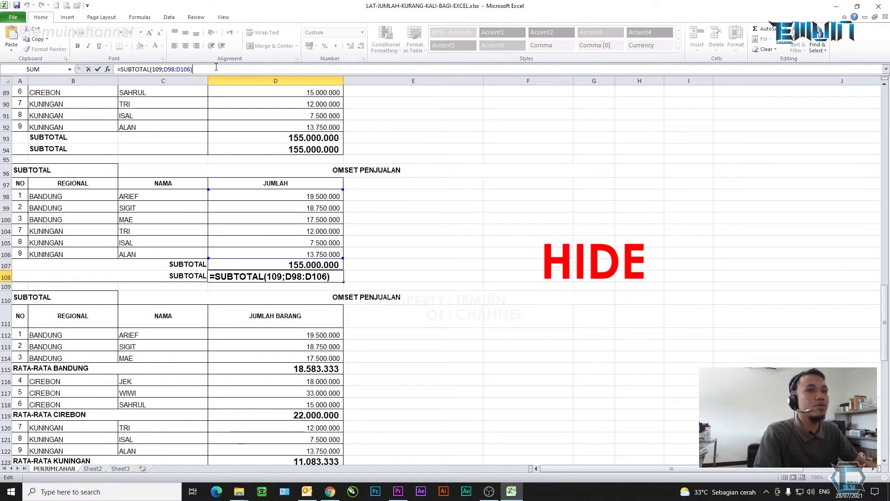
pyautogui.press('Return')
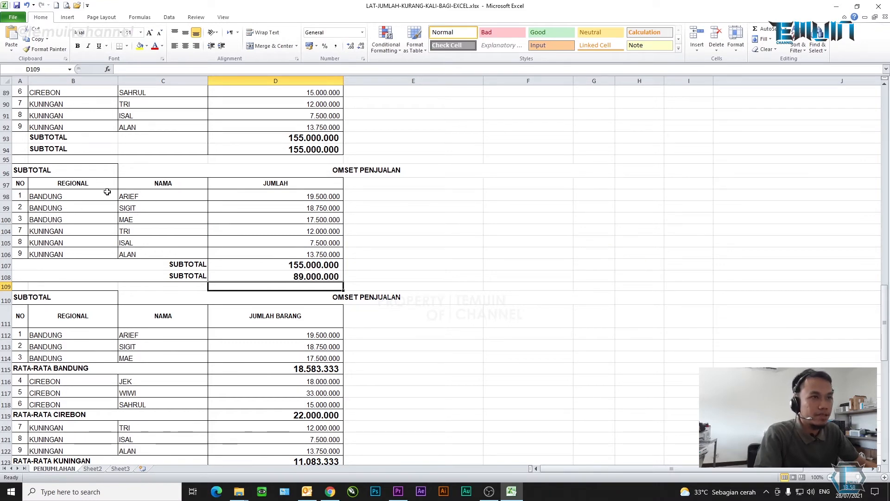
# Step: Review the regional sales table with its RATA-RATA rows 110 to 125 and select the RATA-RATA BANDUNG cell D115
pyautogui.click(112, 209)
pyautogui.scroll(-6, 112, 210)
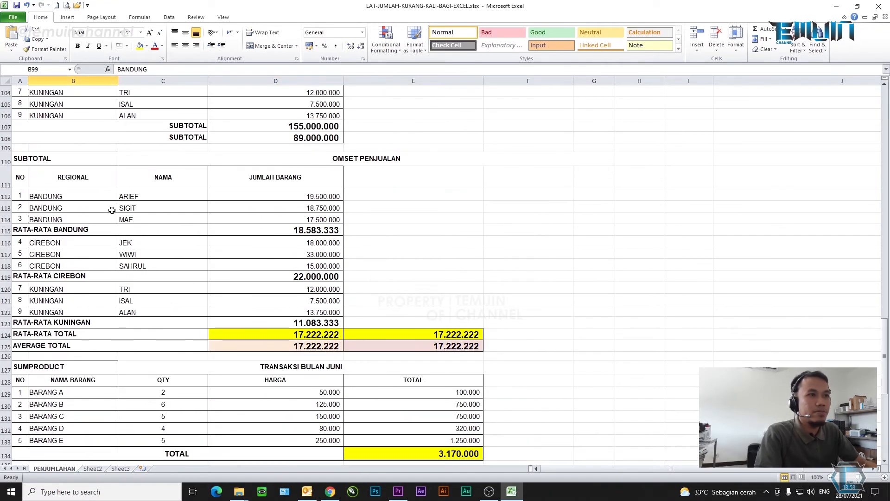
pyautogui.moveTo(29, 123); pyautogui.dragTo(251, 306)
pyautogui.click(281, 201)
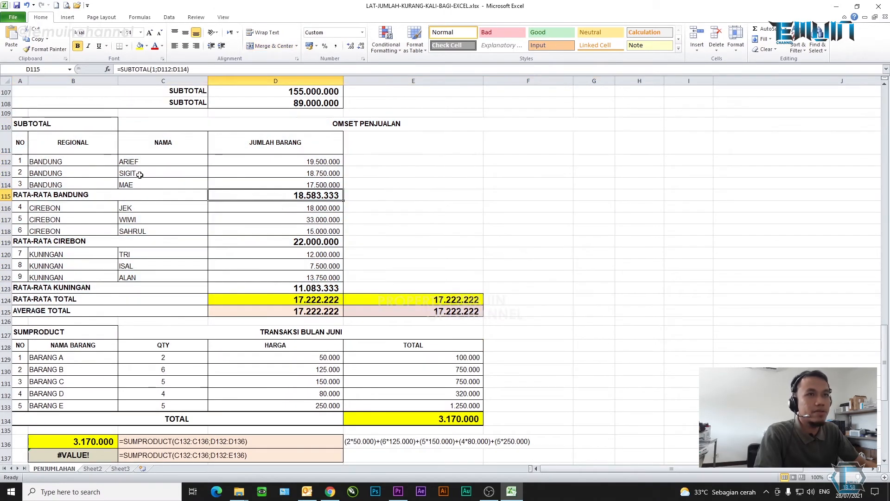
pyautogui.scroll(2, 139, 173)
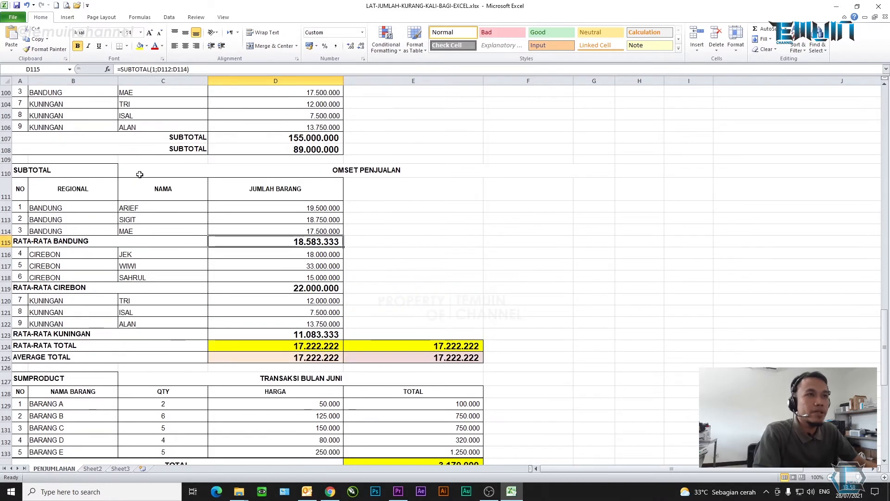
pyautogui.scroll(-3, 140, 174)
pyautogui.scroll(2, 139, 174)
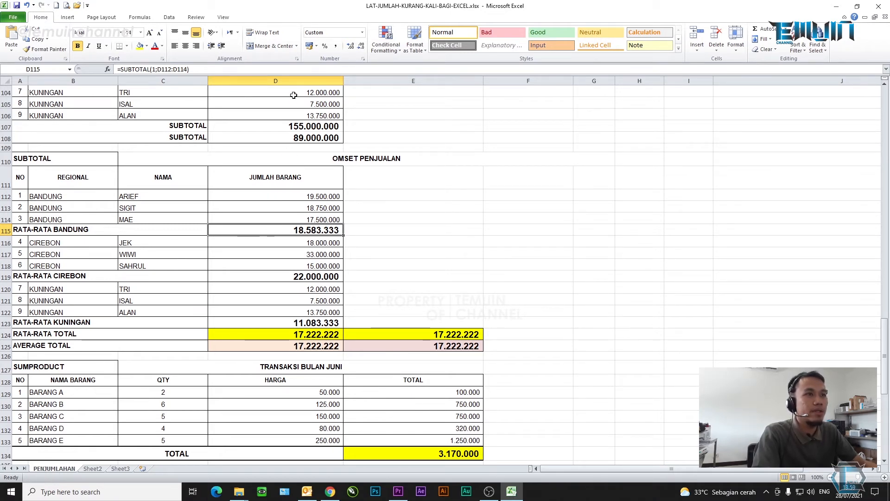
# Step: Examine the SUBTOTAL formula in D115 and look up function number 1 in the KODE FUNGSI list, keeping the formula
pyautogui.moveTo(281, 230)
pyautogui.mouseDown()
pyautogui.moveTo(361, 230)
pyautogui.moveTo(294, 231)
pyautogui.mouseUp()
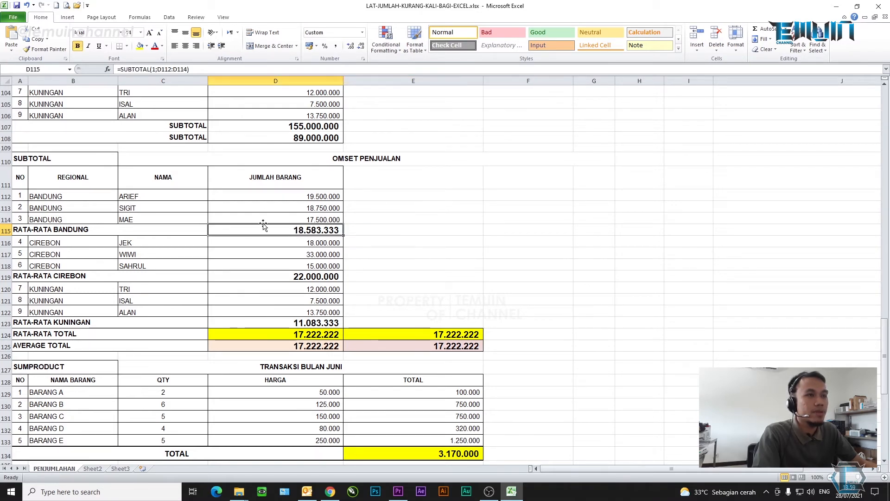
pyautogui.press('F2')
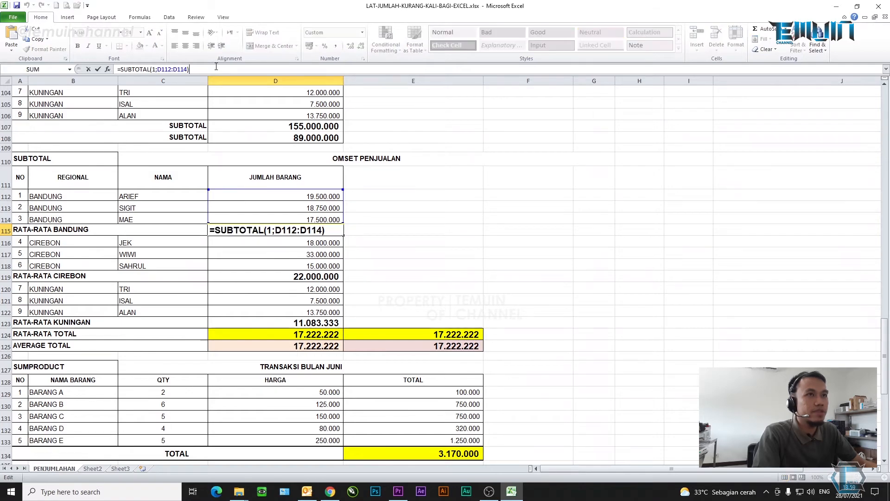
pyautogui.moveTo(886, 320); pyautogui.dragTo(881, 209)
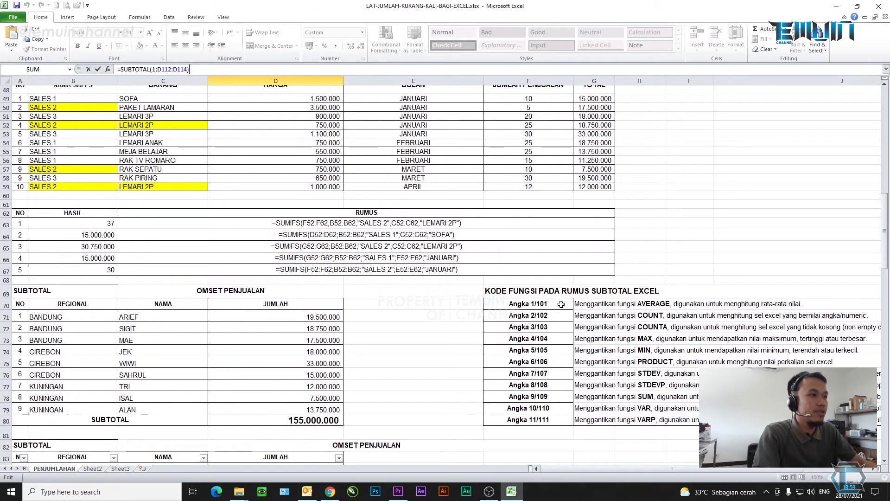
pyautogui.moveTo(887, 203); pyautogui.dragTo(888, 345)
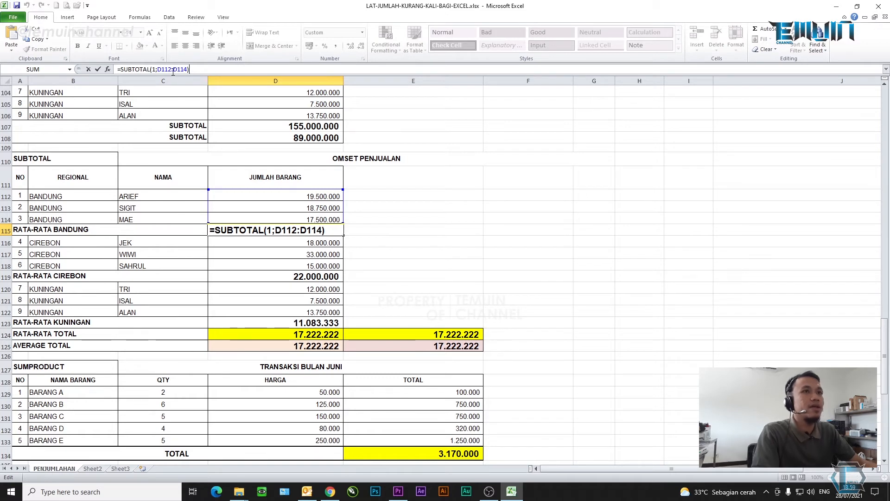
pyautogui.click(156, 69)
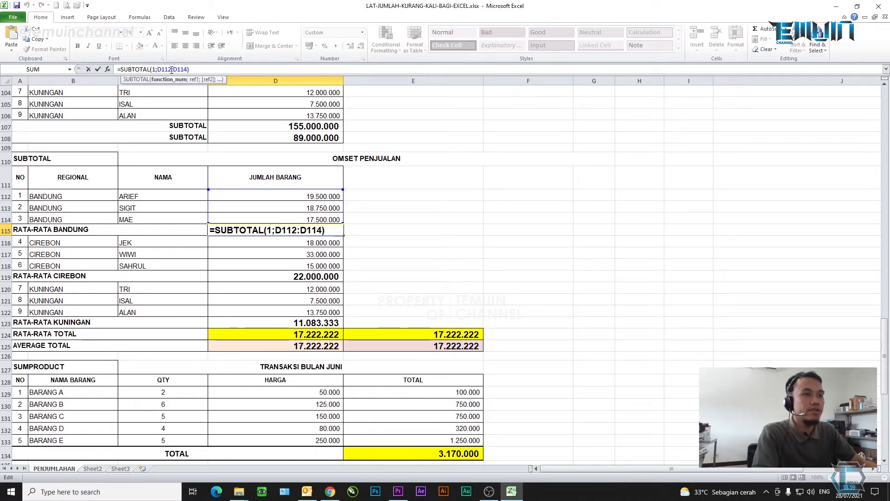
pyautogui.click(331, 230)
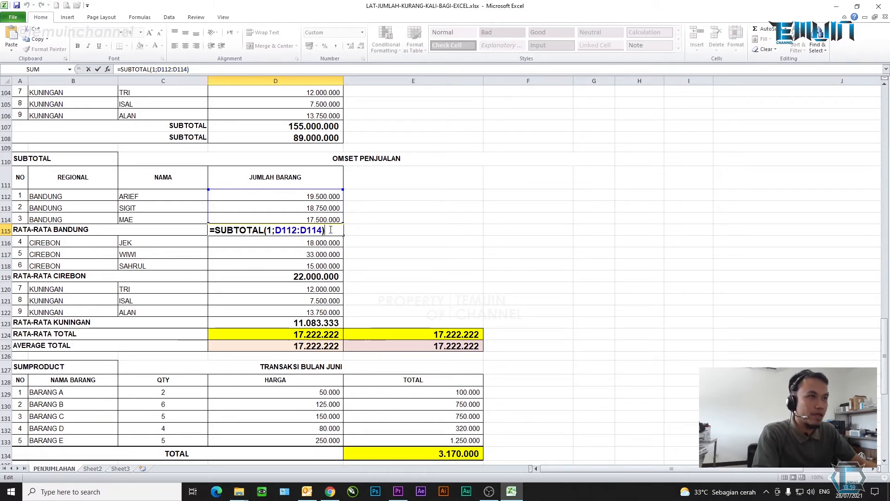
pyautogui.press('Return')
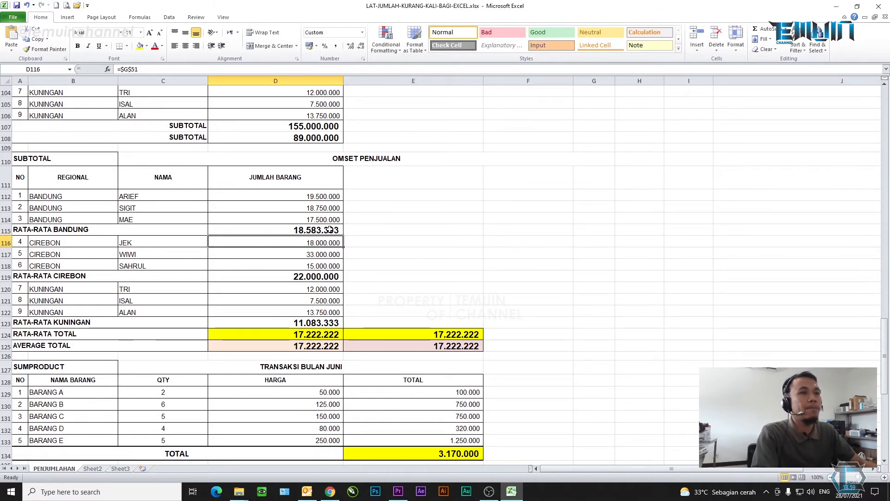
# Step: Check the formulas behind the CIREBON and KUNINGAN averages in D119 and D123 and both overall averages in D124 and D125
pyautogui.click(307, 277)
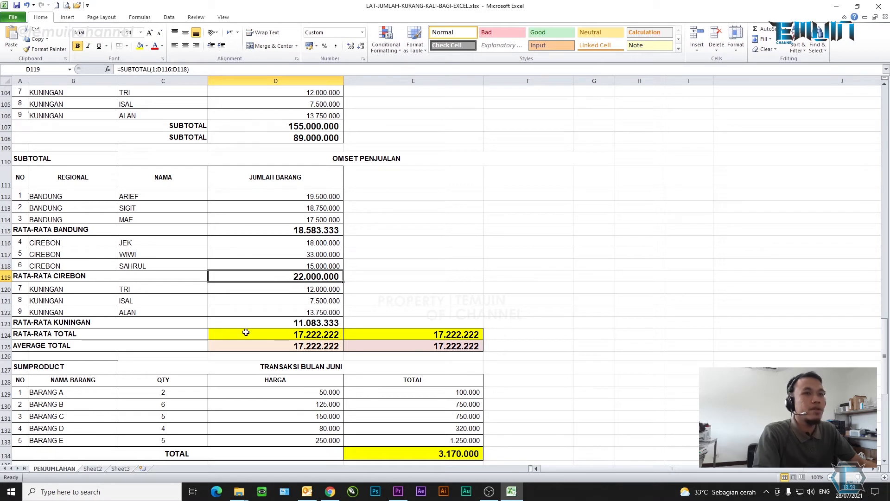
pyautogui.click(300, 324)
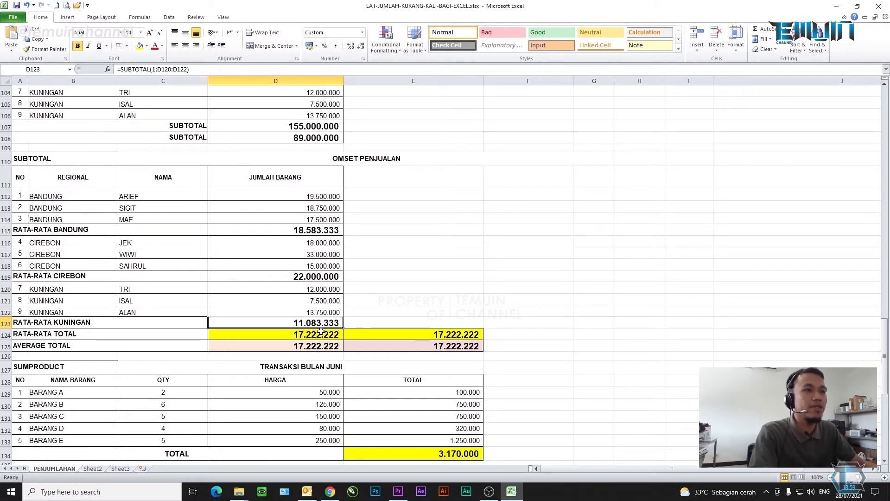
pyautogui.click(319, 336)
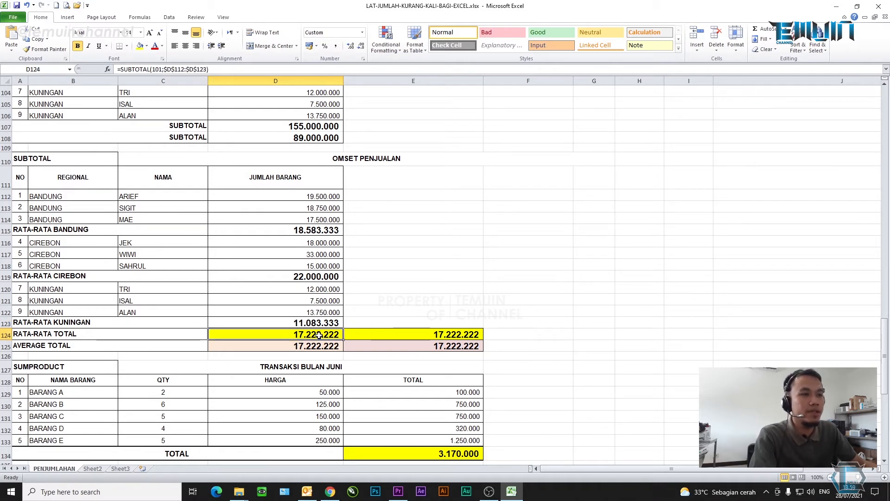
pyautogui.click(319, 346)
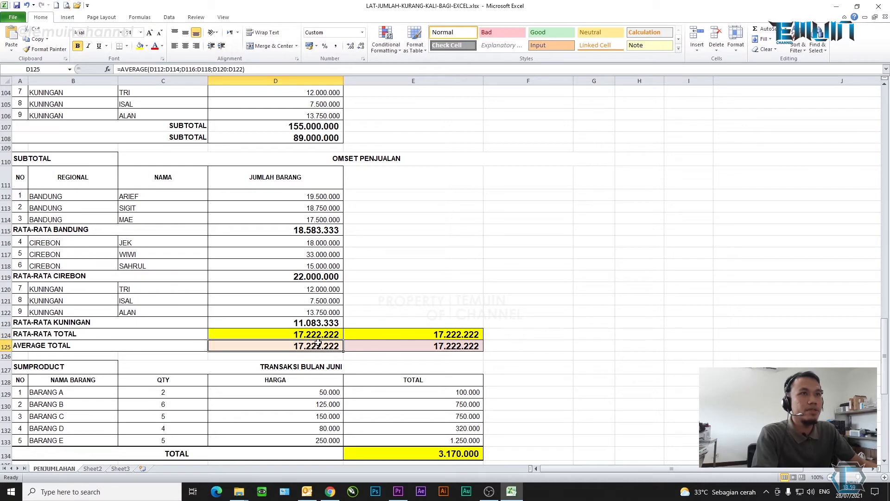
pyautogui.click(318, 334)
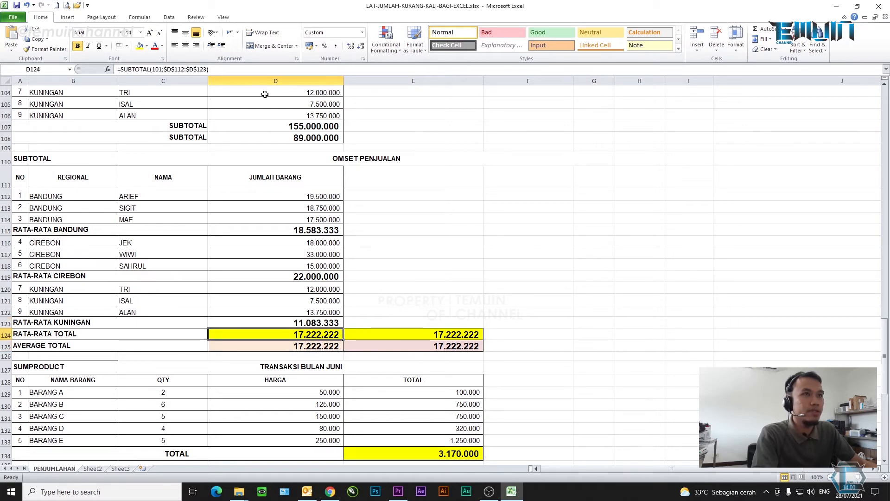
# Step: Examine the function name, function number 101 and range in the RATA-RATA TOTAL formula of D124, leaving the formula as it is
pyautogui.click(250, 67)
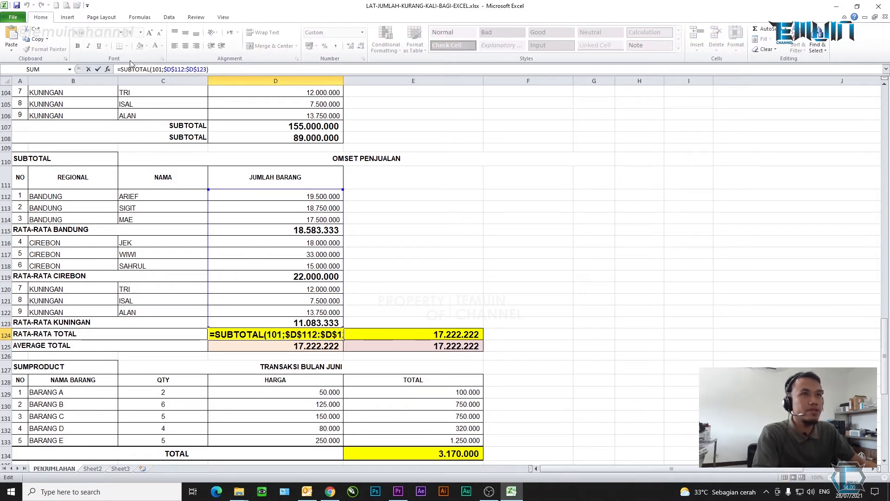
pyautogui.moveTo(150, 69); pyautogui.dragTo(120, 69)
pyautogui.click(154, 68)
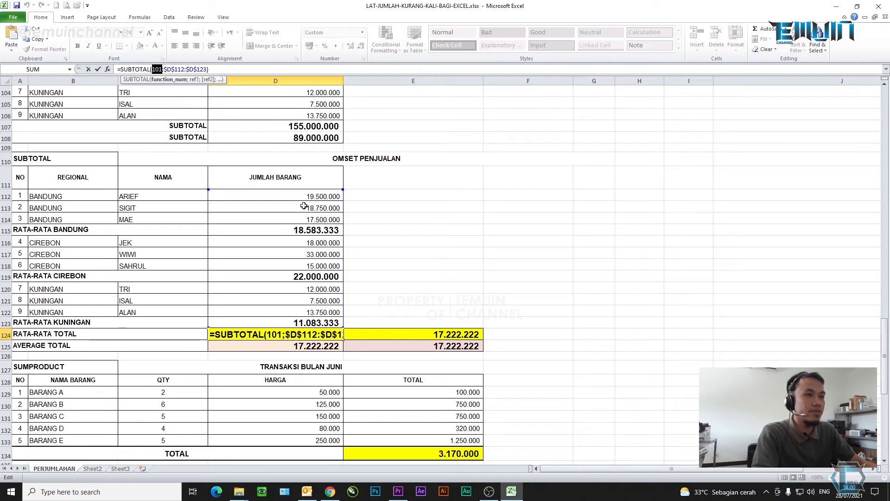
pyautogui.press('Return')
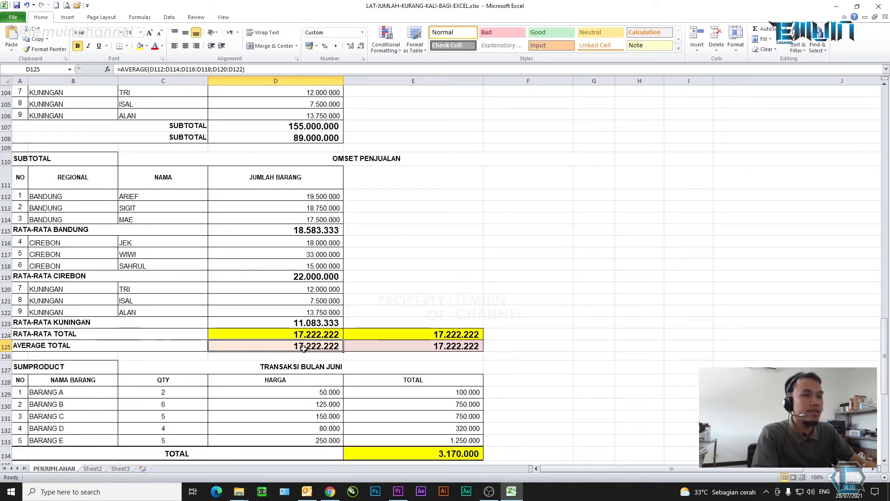
pyautogui.press('Up')
pyautogui.press('F2')
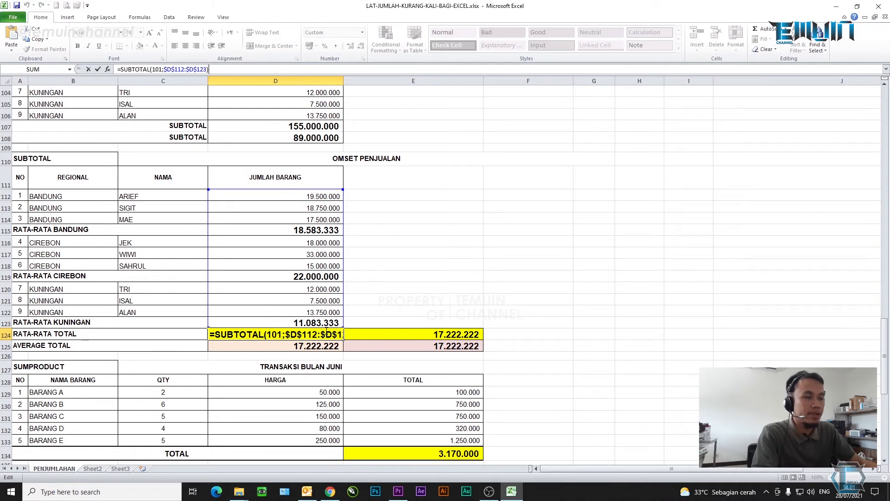
pyautogui.press('Return')
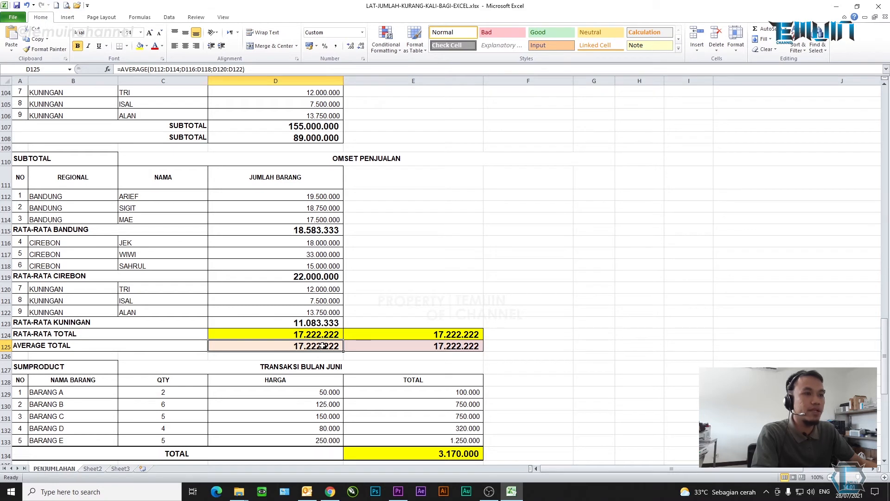
# Step: Examine the three ranges in the AVERAGE formula of D125 and compare them with the full range D112:D123 used by D124
pyautogui.click(151, 69)
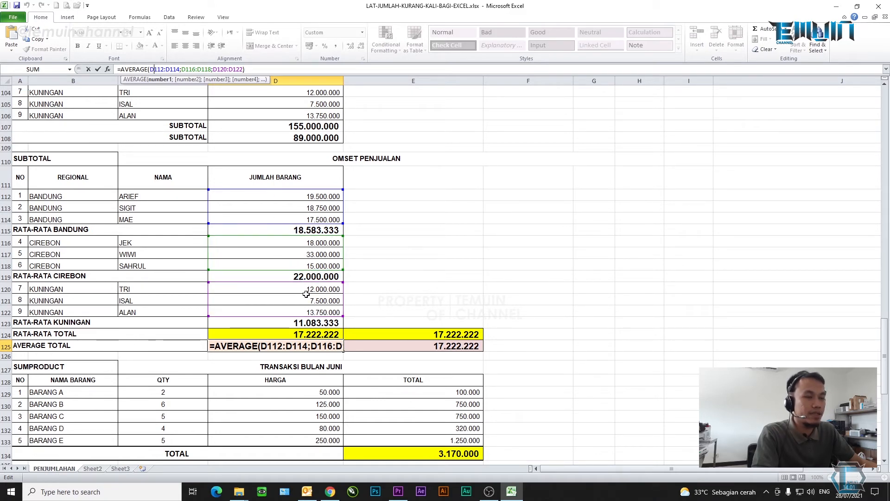
pyautogui.press('Return')
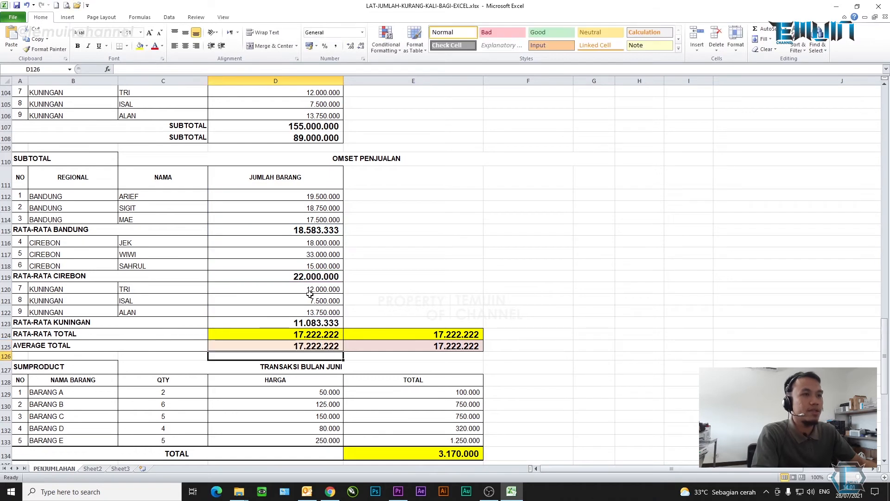
pyautogui.click(319, 335)
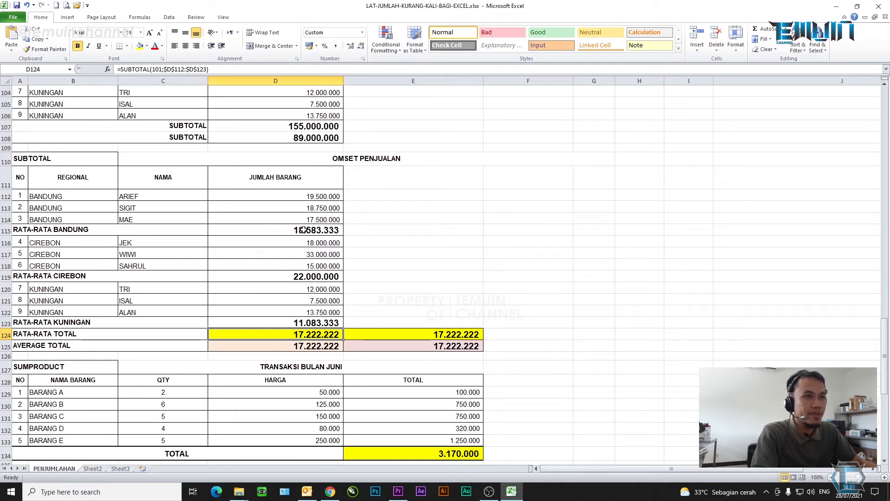
pyautogui.moveTo(318, 197); pyautogui.dragTo(324, 323)
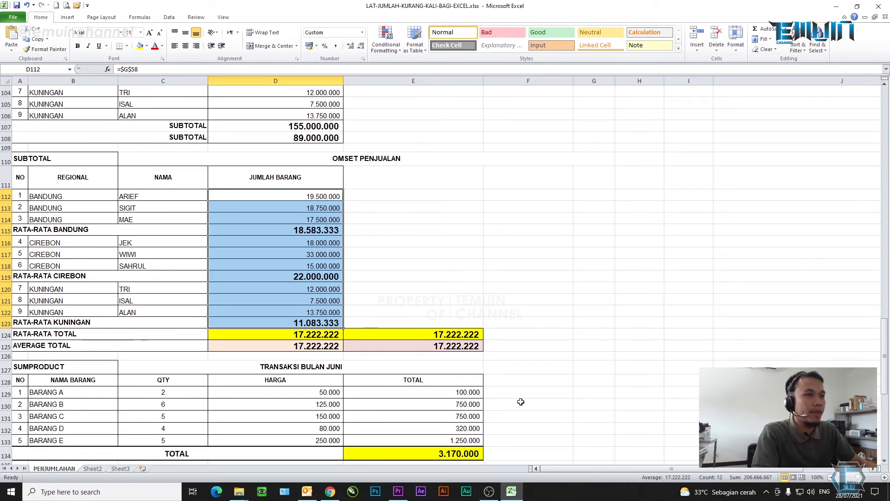
pyautogui.click(330, 335)
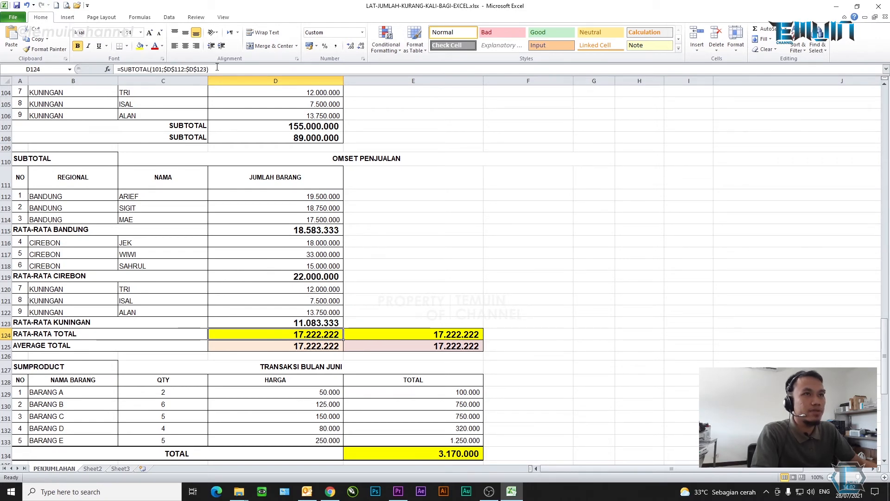
# Step: Examine the range $D$112:$D$123 in the RATA-RATA TOTAL formula of D124 and the BANDUNG average formula in D115
pyautogui.press('F2')
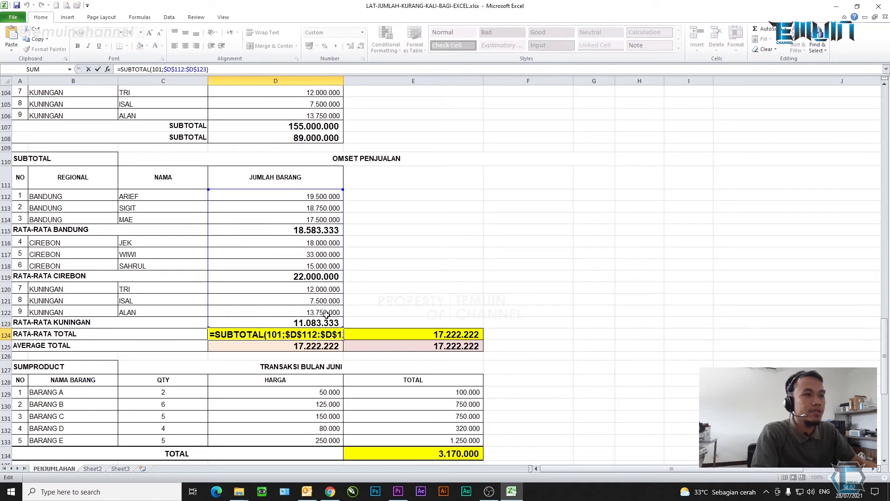
pyautogui.press('Return')
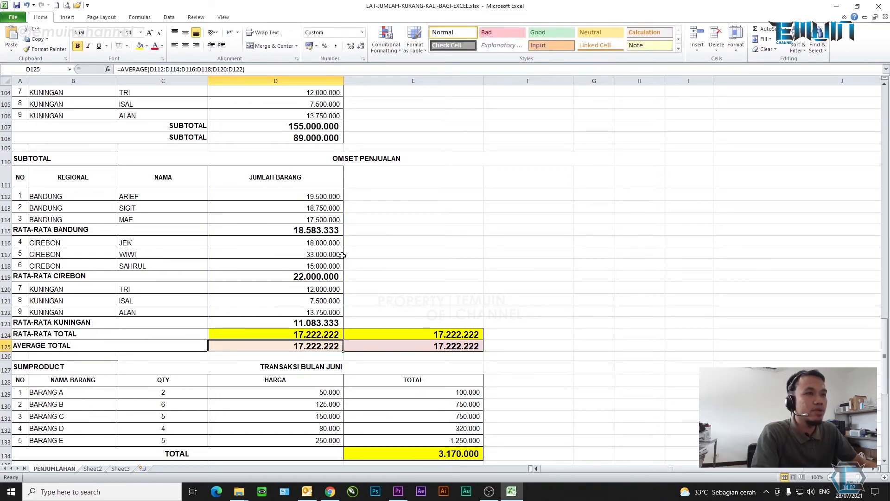
pyautogui.click(280, 229)
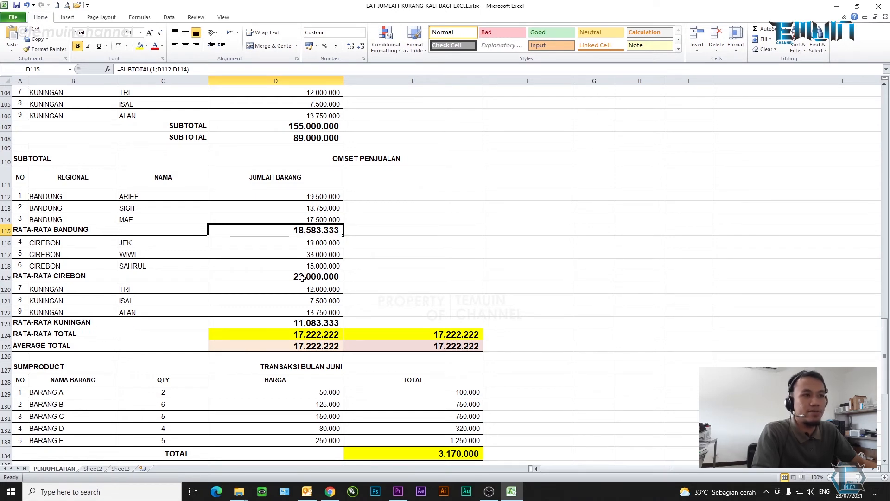
# Step: Compare function numbers 101 and 1 in the RATA-RATA TOTAL formulas of D124 and E124, leaving both formulas as they are
pyautogui.click(326, 330)
pyautogui.click(402, 335)
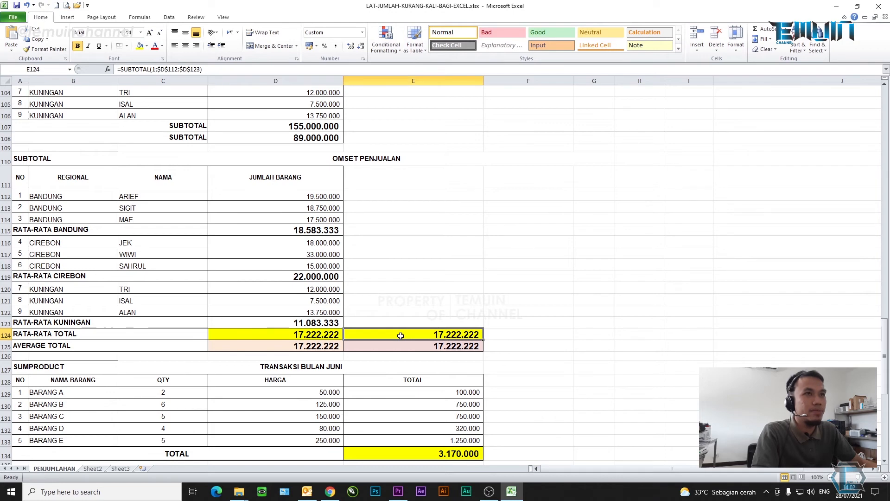
pyautogui.click(218, 69)
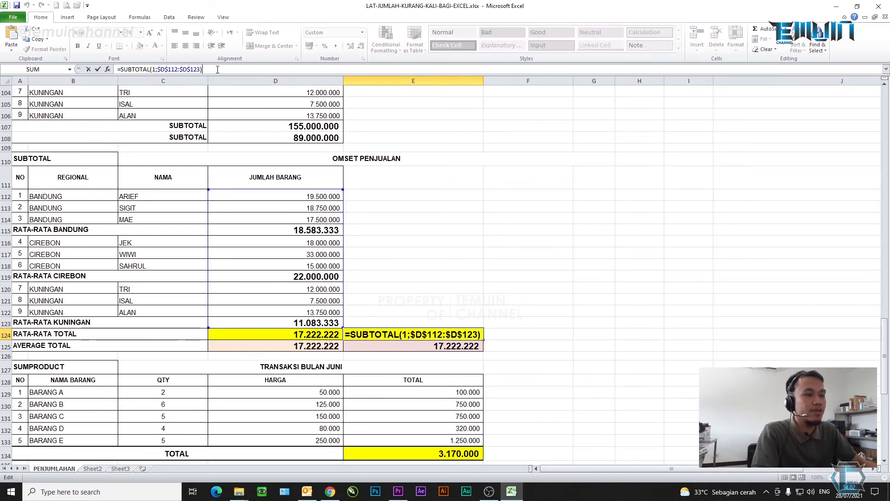
pyautogui.press('Return')
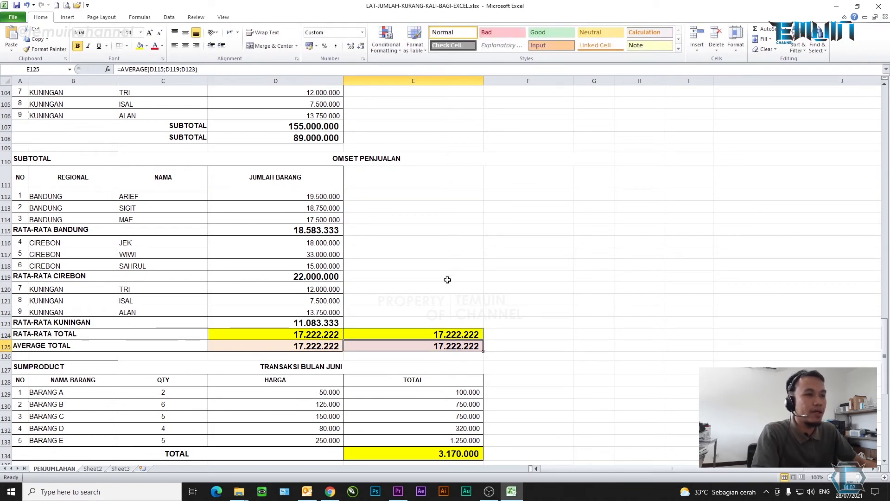
pyautogui.click(420, 332)
pyautogui.click(327, 331)
pyautogui.click(387, 338)
pyautogui.click(330, 332)
pyautogui.click(370, 331)
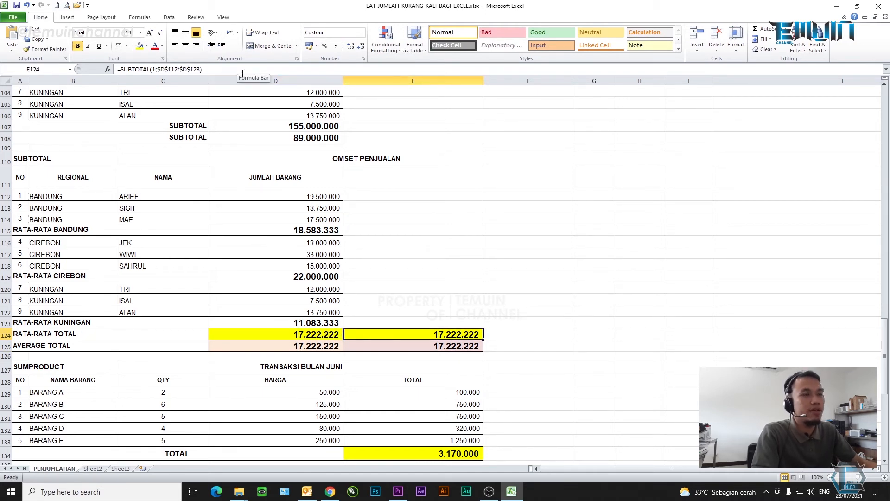
# Step: Examine which cells the AVERAGE TOTAL formulas in E125 and D125 refer to, comparing regional averages with individual data ranges
pyautogui.click(319, 345)
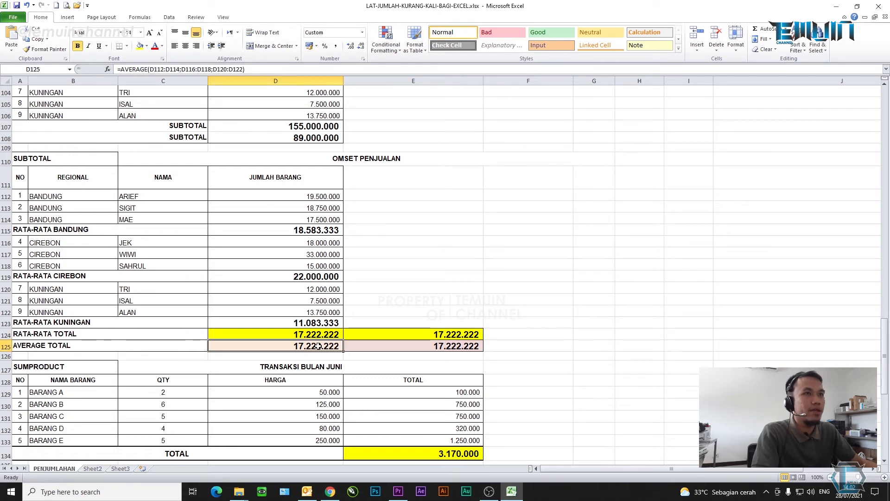
pyautogui.click(367, 348)
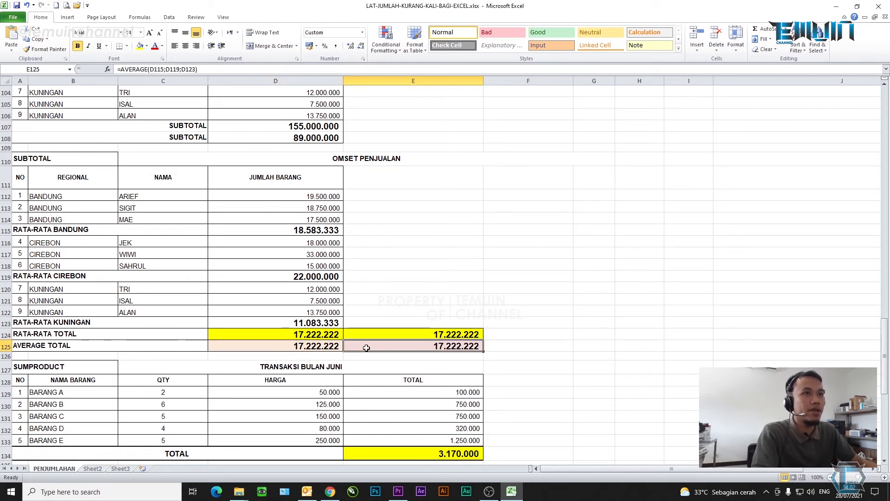
pyautogui.click(235, 69)
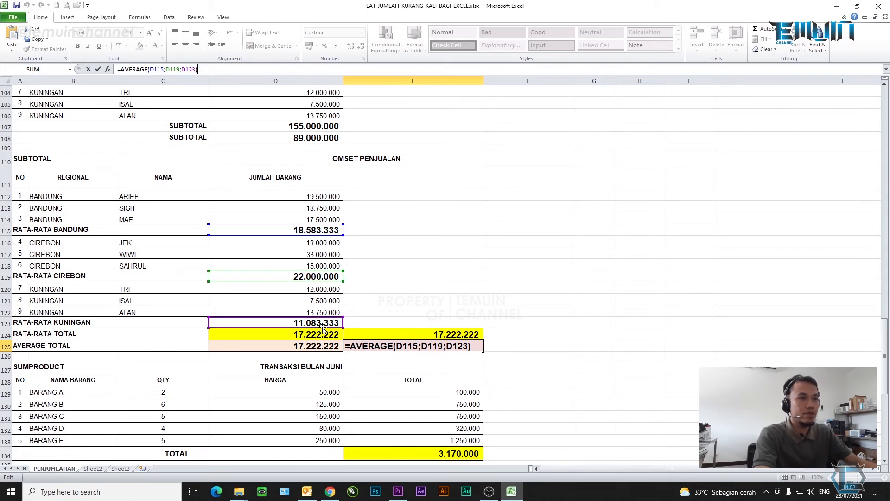
pyautogui.press('Return')
pyautogui.click(417, 345)
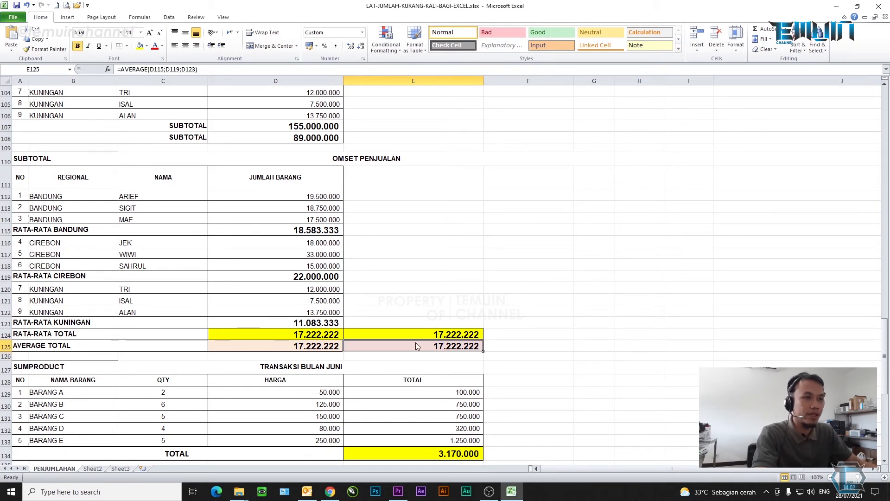
pyautogui.click(314, 348)
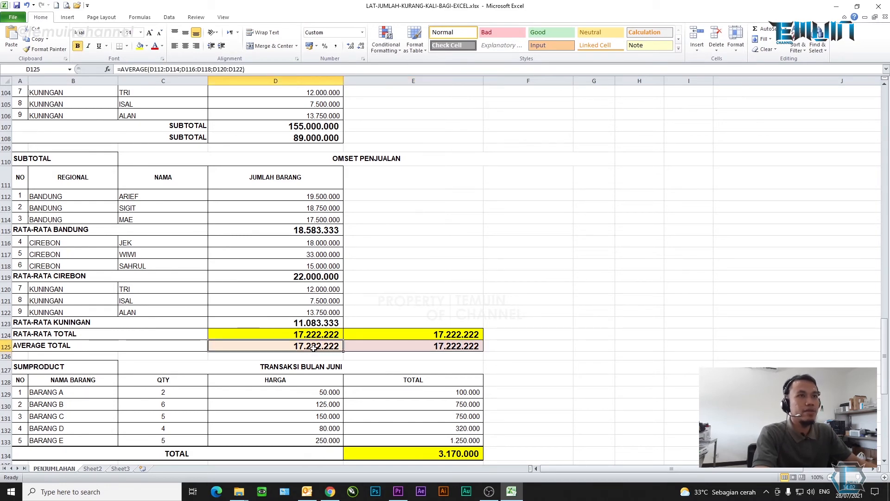
pyautogui.click(272, 69)
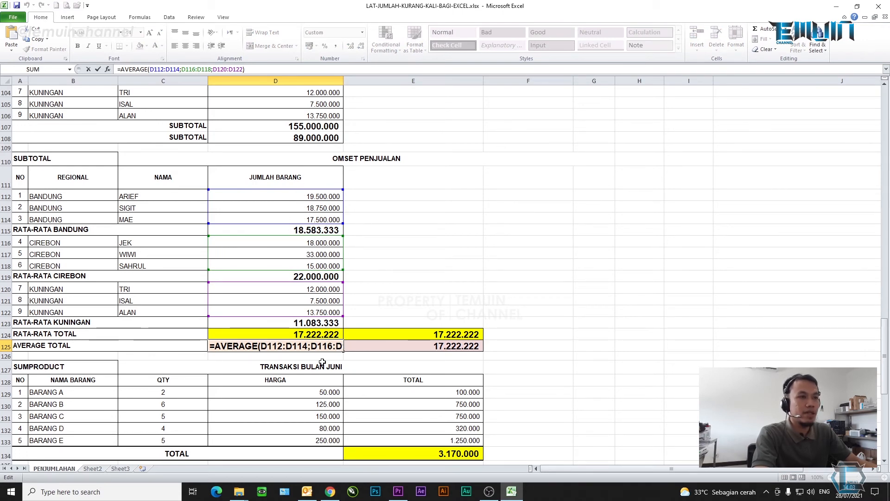
pyautogui.press('Return')
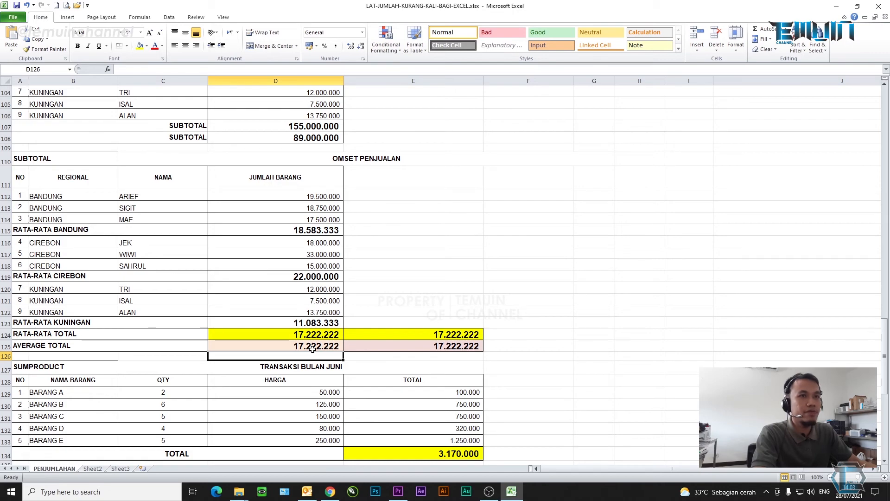
# Step: Review the function codes from Angka 1/101 to Angka 11/111 in the KODE FUNGSI list, F70:F80
pyautogui.scroll(10, 347, 292)
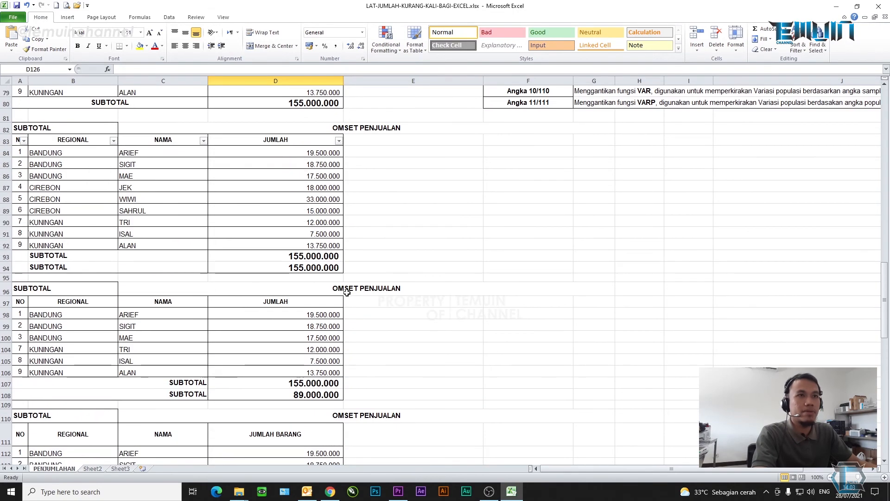
pyautogui.scroll(3, 347, 292)
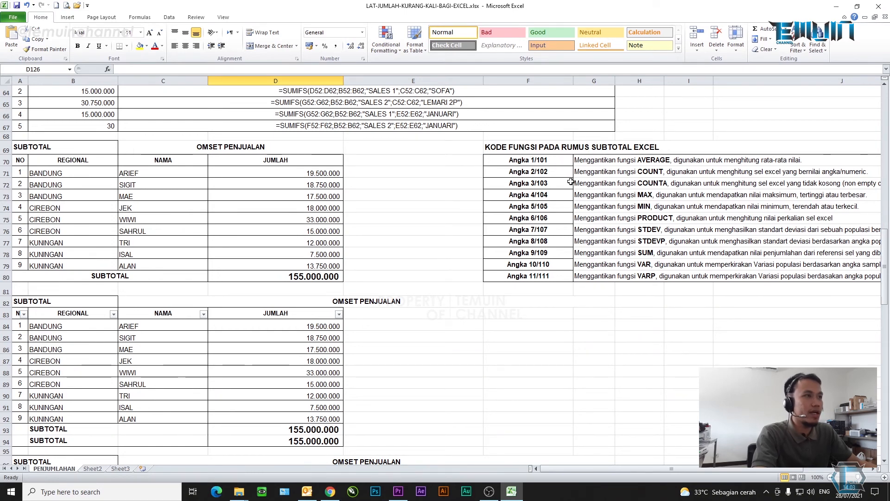
pyautogui.click(528, 161)
pyautogui.hotkey('ctrl', 'shift', 'Down')
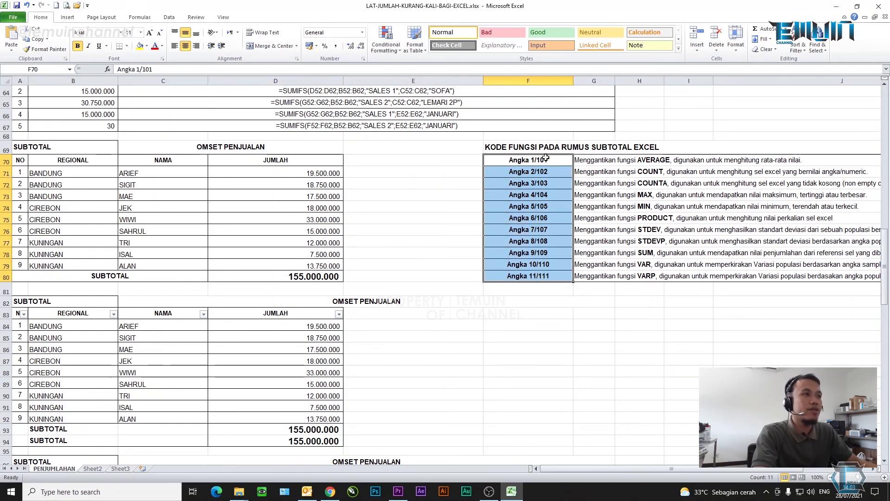
pyautogui.click(550, 274)
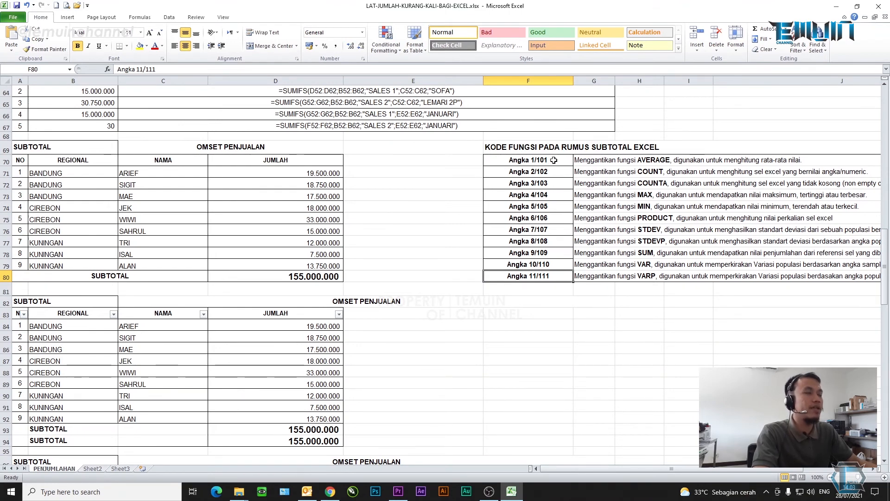
pyautogui.moveTo(524, 160); pyautogui.dragTo(537, 276)
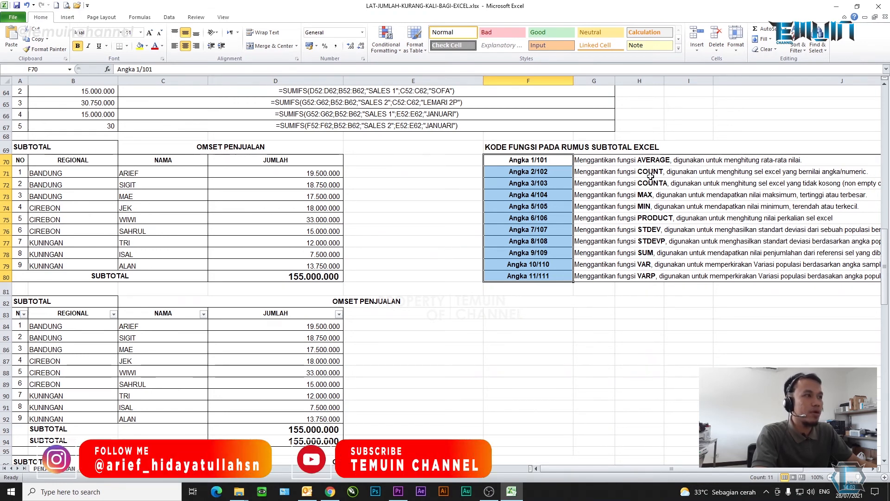
# Step: Check the SUBTOTAL formula with function number 109 in D108 and the two SUBTOTAL cells D93 and D94 of the filtered table
pyautogui.click(282, 345)
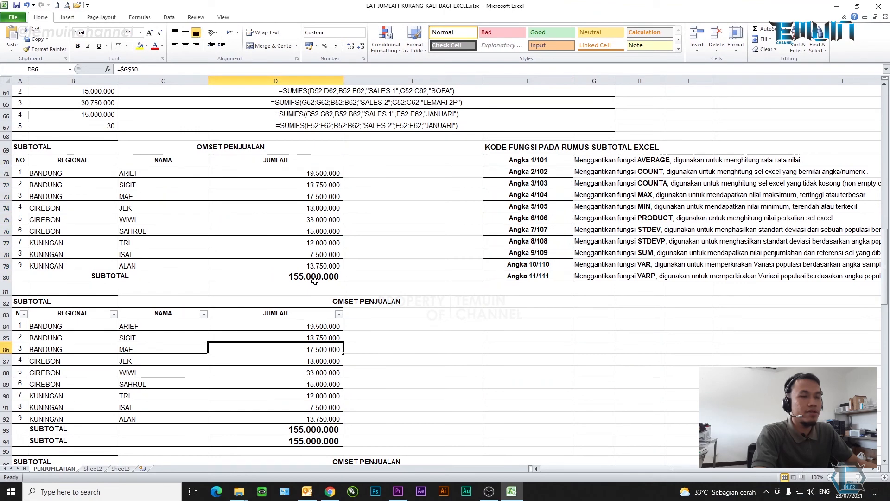
pyautogui.scroll(-7, 282, 345)
pyautogui.scroll(-2, 316, 279)
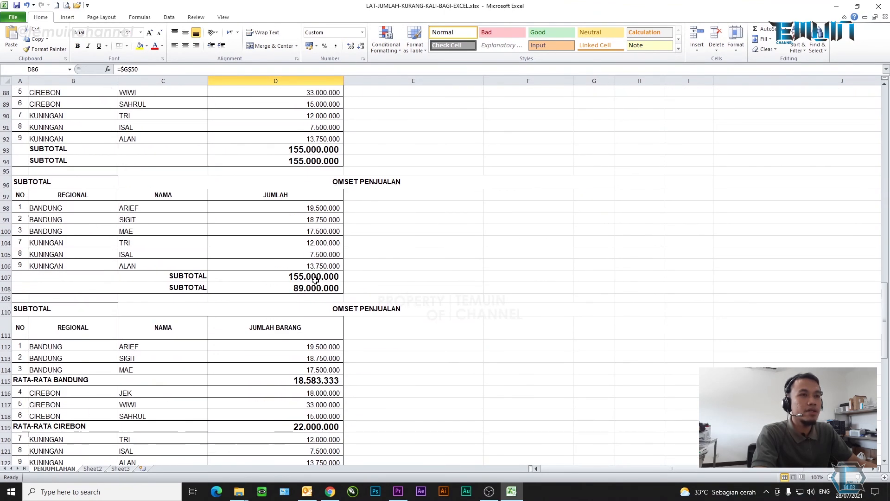
pyautogui.click(318, 252)
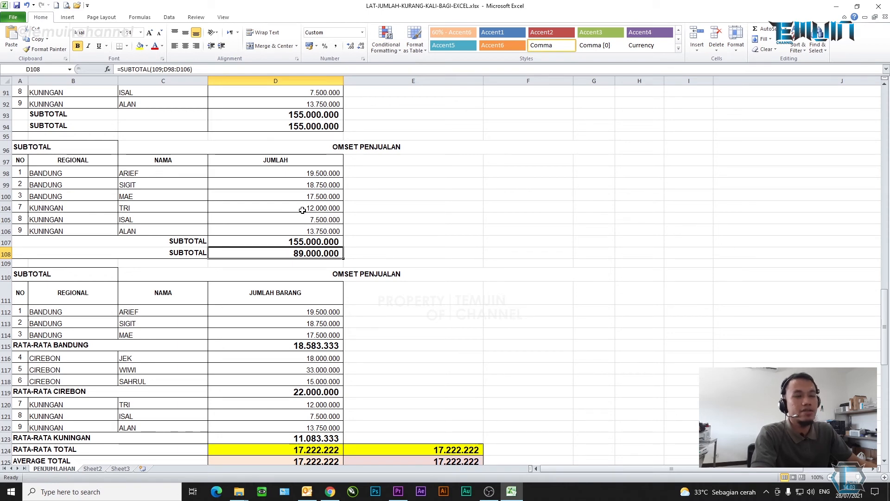
pyautogui.scroll(4, 302, 210)
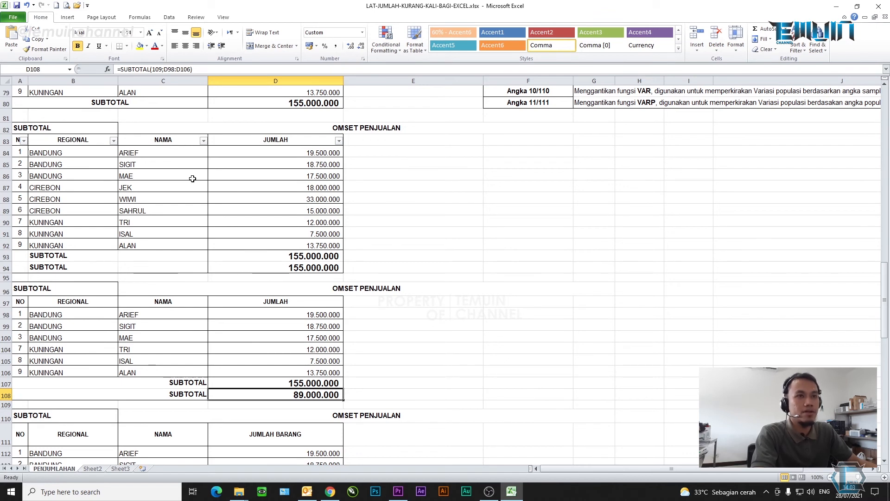
pyautogui.click(312, 258)
pyautogui.press('Down')
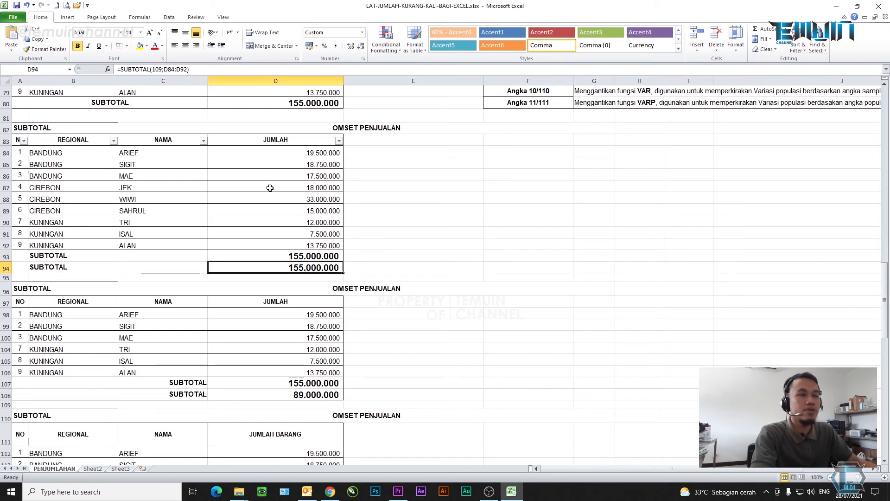
# Step: Check the SUBTOTAL formulas behind the overall average in D124 and the regional averages in D115, D119 and D123
pyautogui.scroll(-2, 270, 184)
pyautogui.scroll(-6, 271, 192)
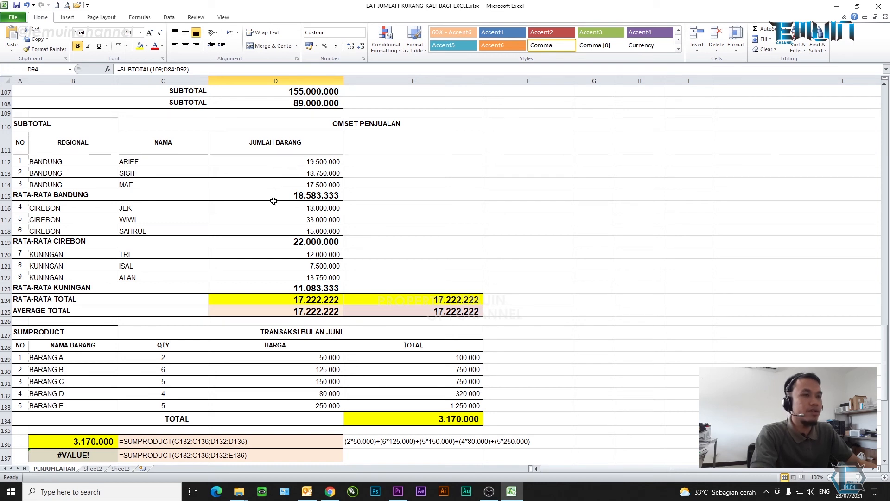
pyautogui.click(310, 299)
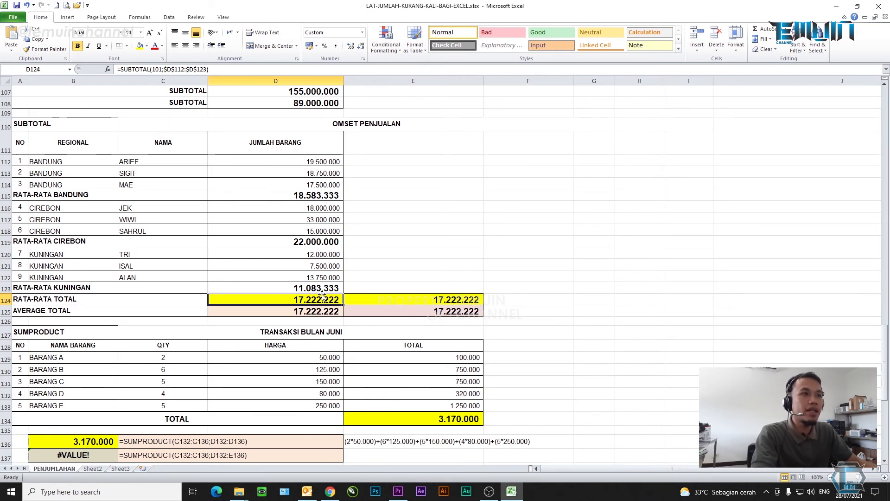
pyautogui.click(287, 194)
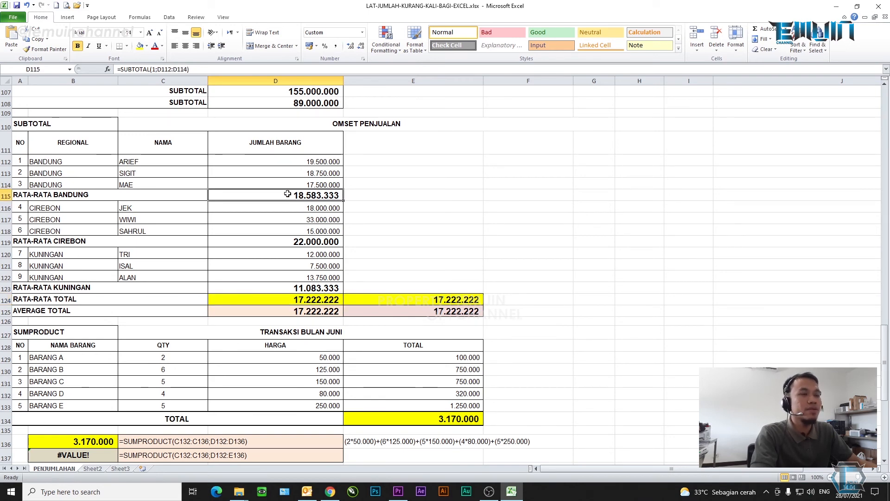
pyautogui.click(297, 242)
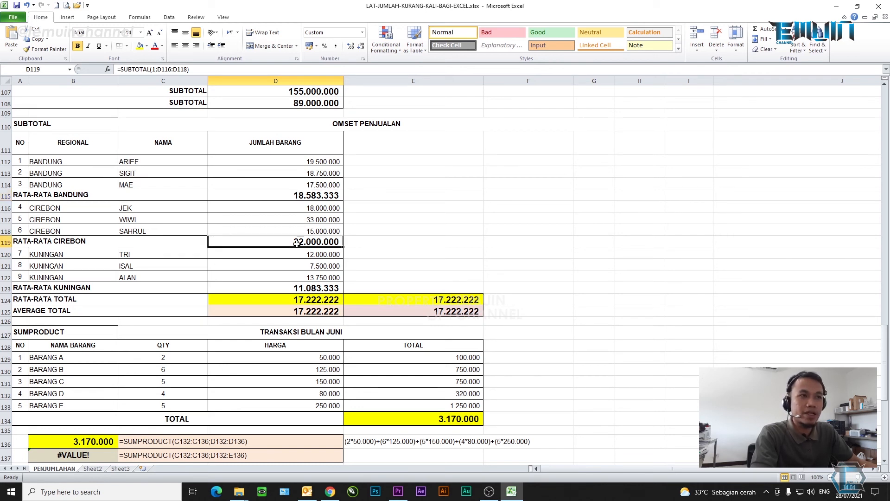
pyautogui.click(306, 286)
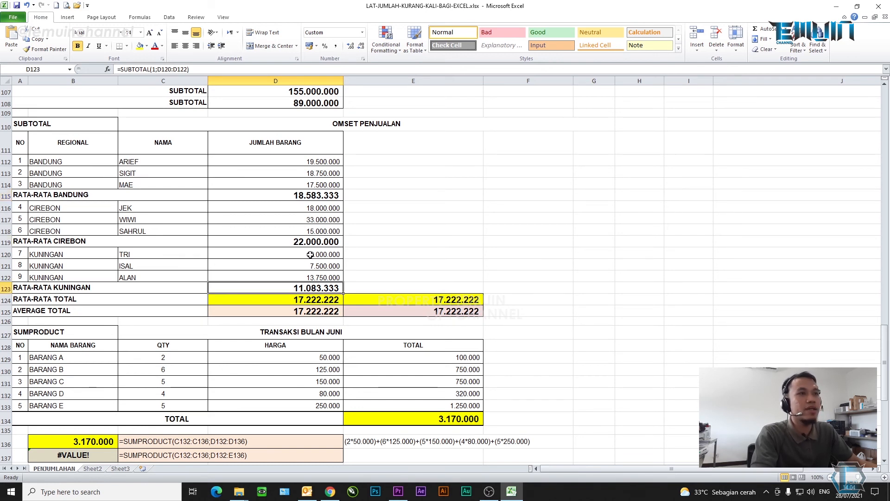
# Step: Compare the separate ranges of the AVERAGE formula in D125 with the single SUBTOTAL range in D124, and return to the first SUBTOTAL table
pyautogui.click(323, 312)
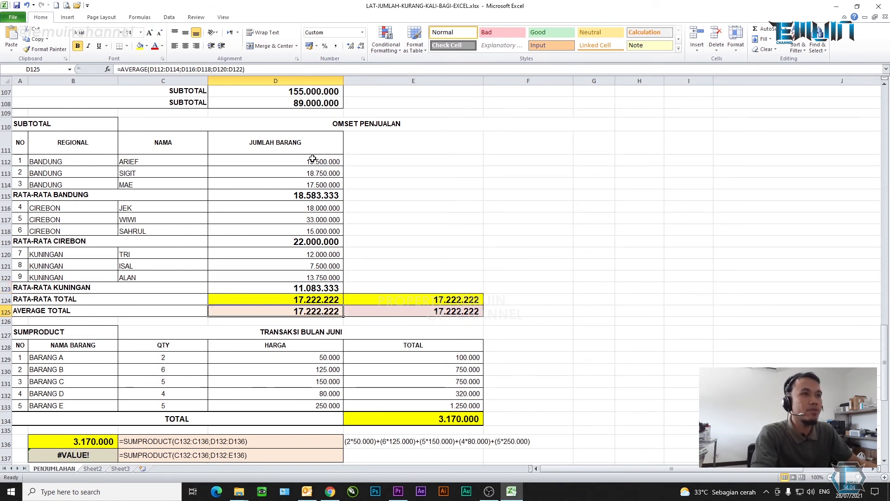
pyautogui.click(311, 299)
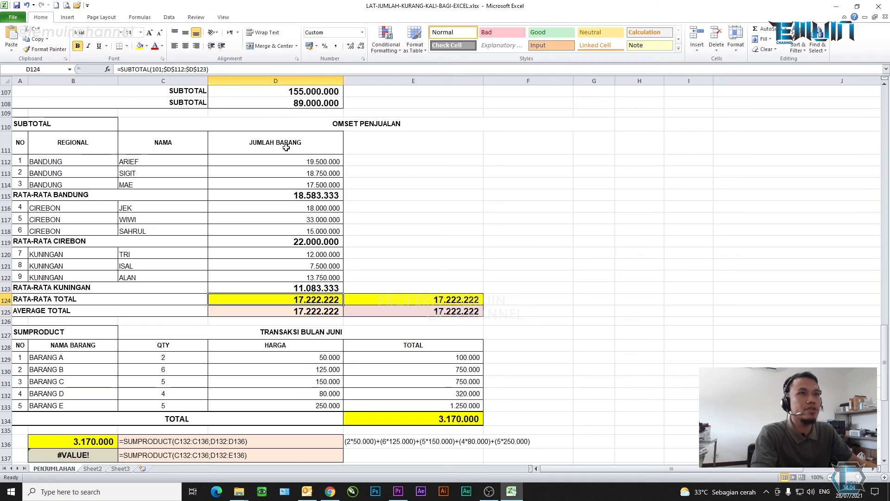
pyautogui.click(288, 71)
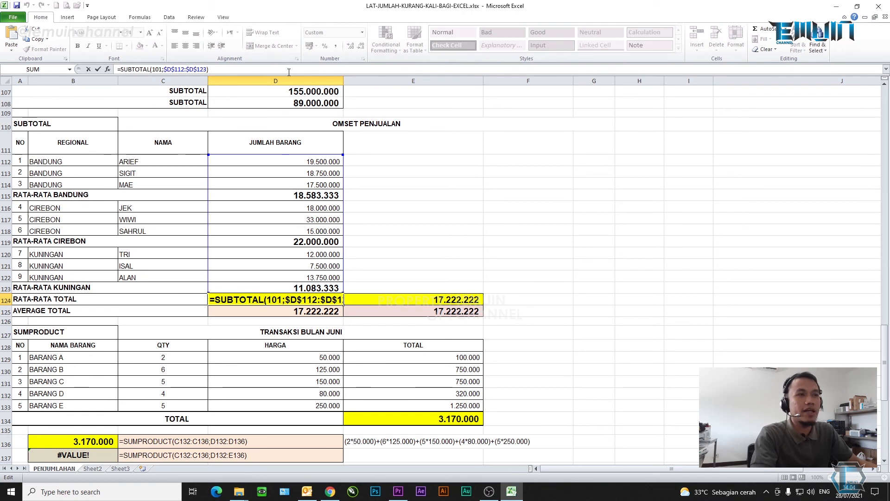
pyautogui.press('Return')
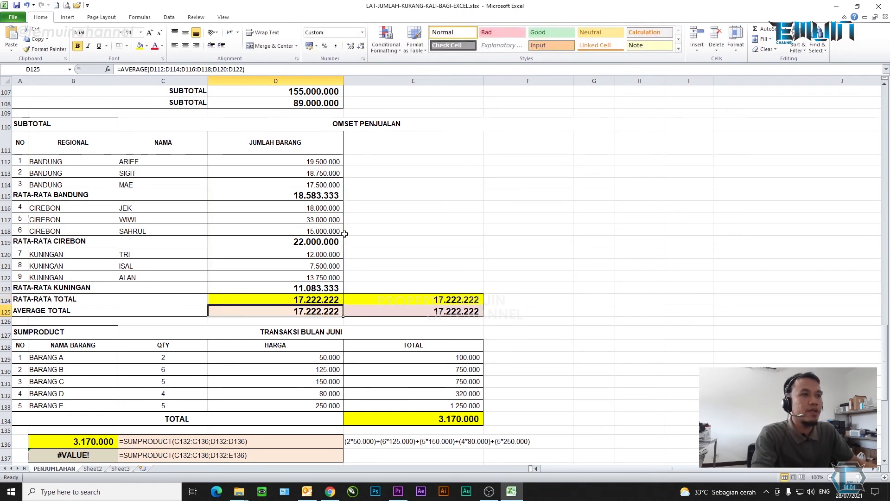
pyautogui.scroll(11, 344, 234)
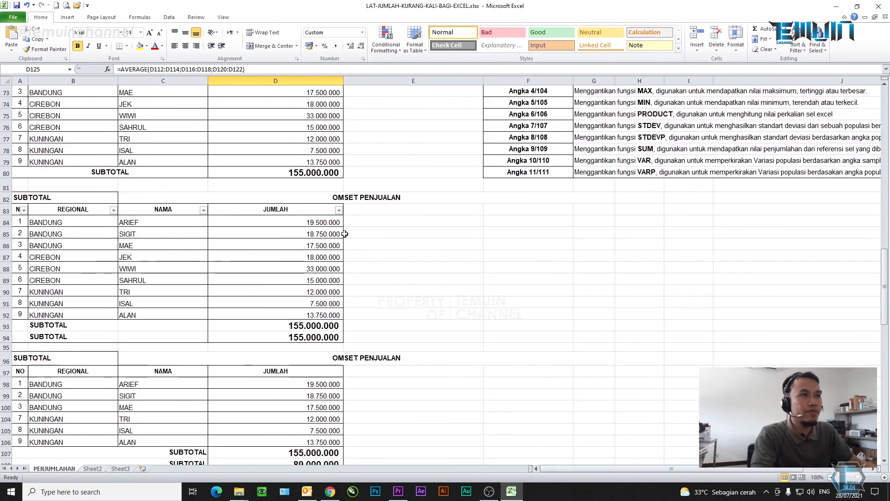
pyautogui.scroll(2, 344, 234)
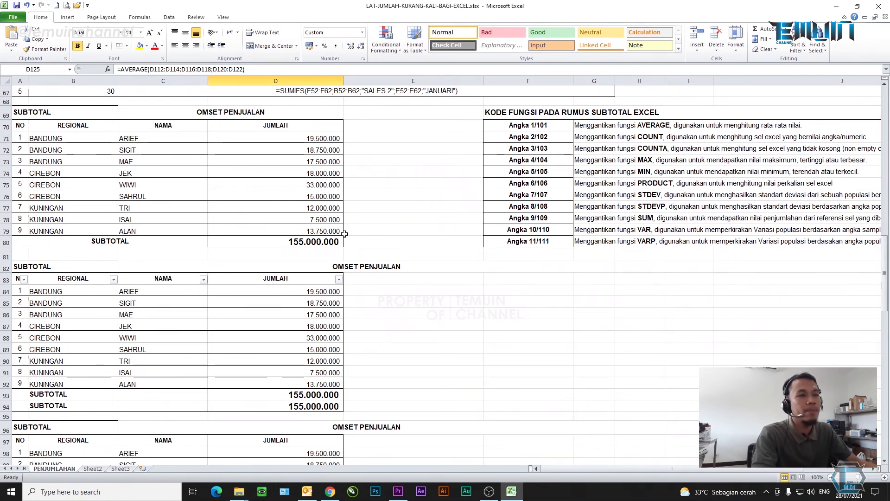
# Step: Find the SUMPRODUCT section below the average totals and select its heading in A127
pyautogui.scroll(-8, 344, 233)
pyautogui.scroll(-8, 344, 235)
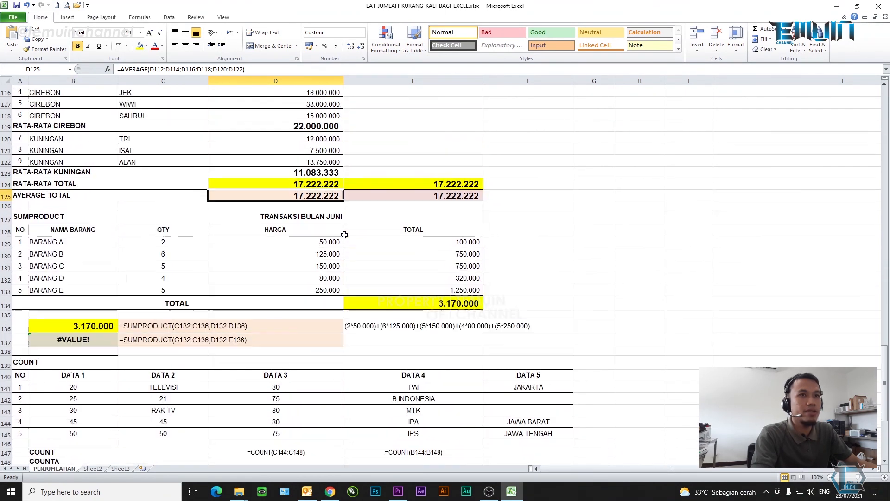
pyautogui.scroll(3, 345, 234)
pyautogui.scroll(-6, 345, 234)
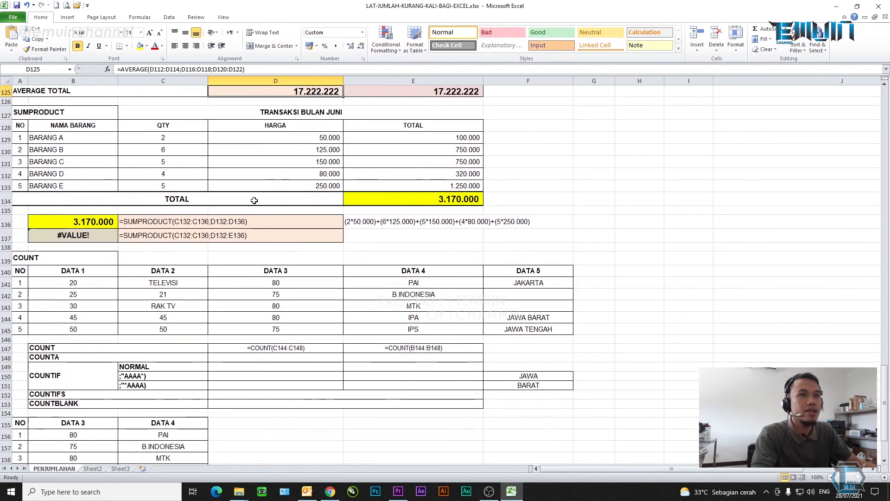
pyautogui.click(45, 115)
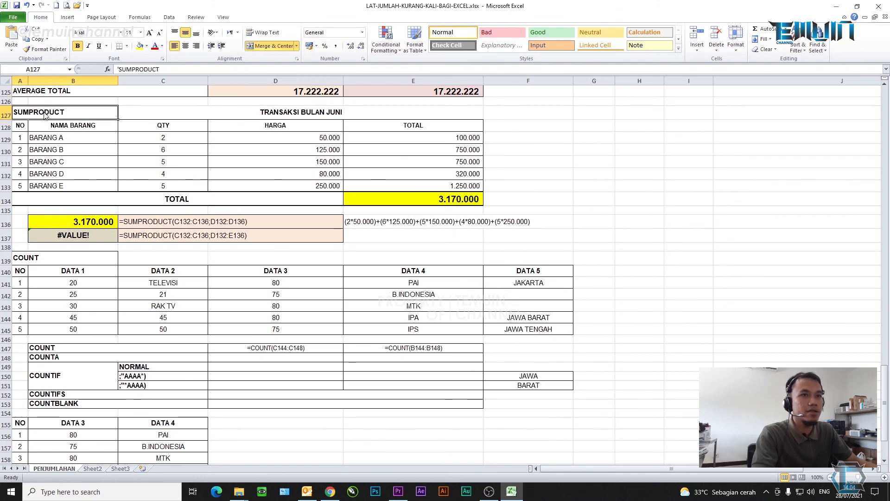
# Step: Look back over the SUBTOTAL tables above the SUMPRODUCT section, up to the first OMSET PENJUALAN table and the KODE FUNGSI list
pyautogui.scroll(-4, 45, 115)
pyautogui.scroll(5, 55, 114)
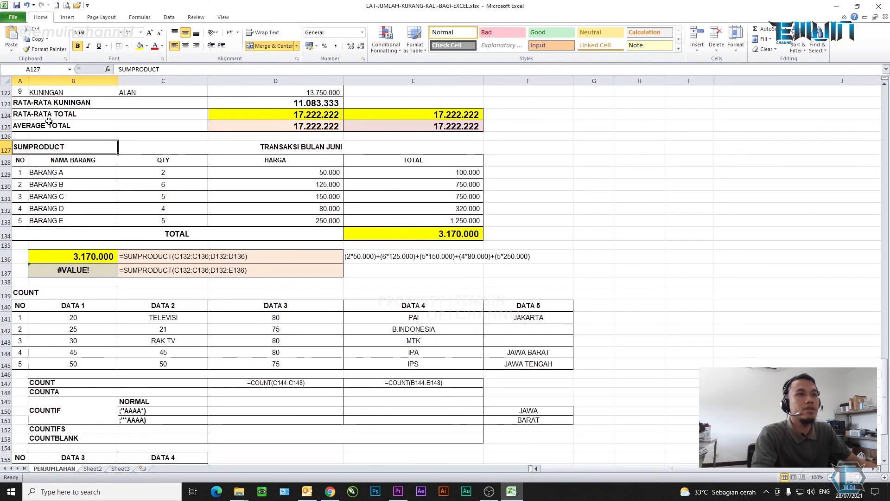
pyautogui.scroll(13, 60, 131)
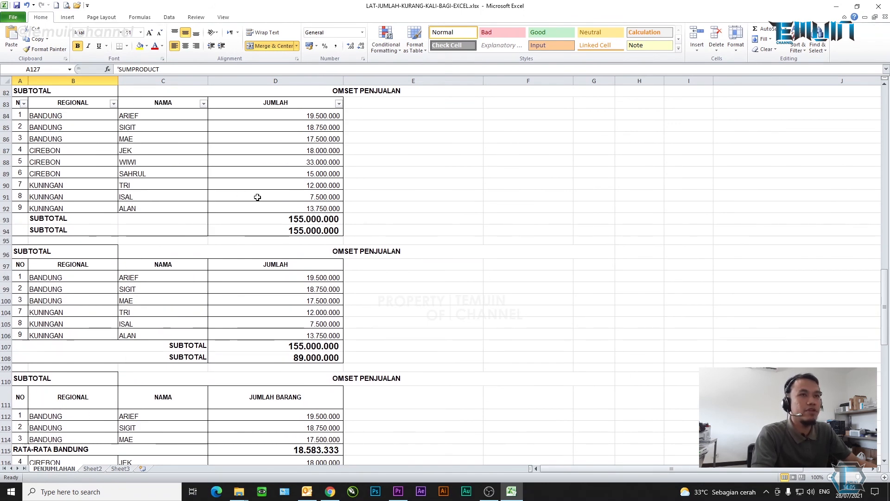
pyautogui.scroll(4, 258, 197)
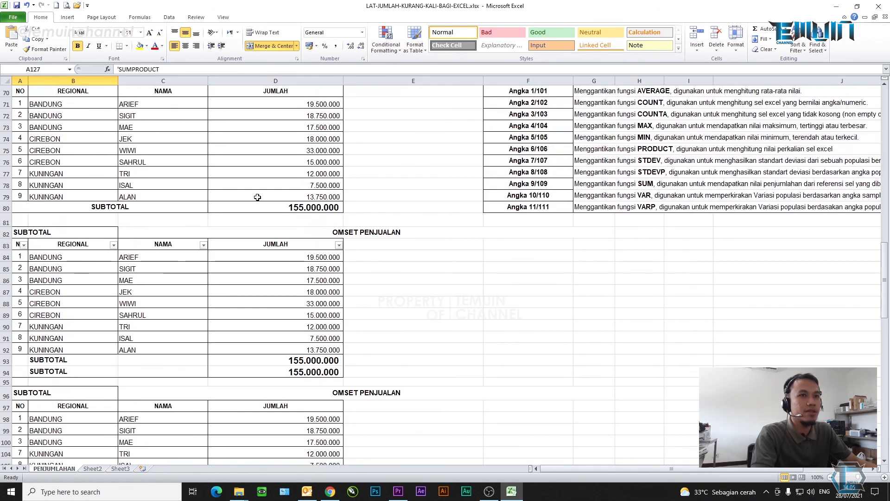